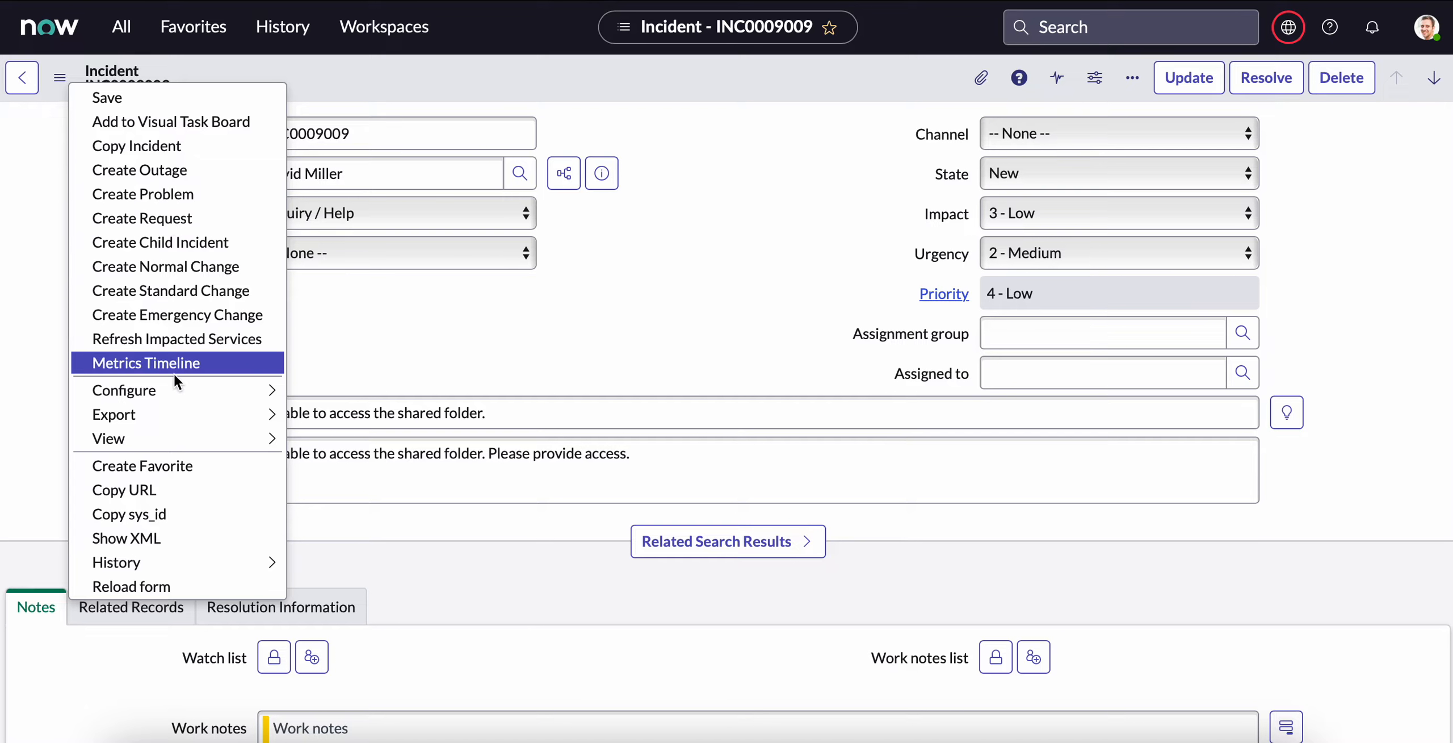
Open the Incident form's layout configuration and add Configuration item to the selected fields.
{"action": "mouse_move", "coordinate": [188, 390]}
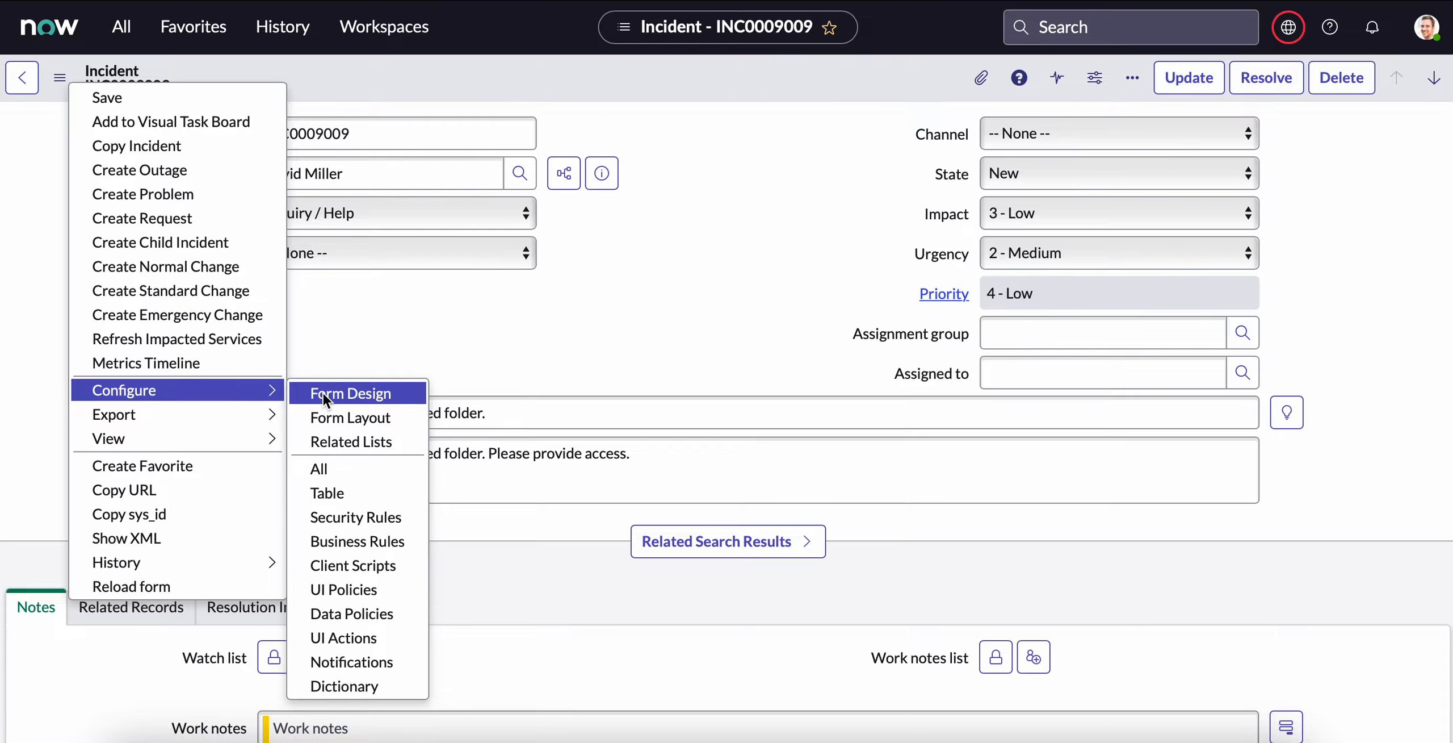
{"action": "left_click", "coordinate": [359, 419]}
{"action": "scroll", "coordinate": [426, 386], "scroll_direction": "down", "scroll_amount": 3}
{"action": "left_click", "coordinate": [400, 437]}
{"action": "left_click", "coordinate": [711, 296]}
{"action": "scroll", "coordinate": [959, 382], "scroll_direction": "down", "scroll_amount": 3}
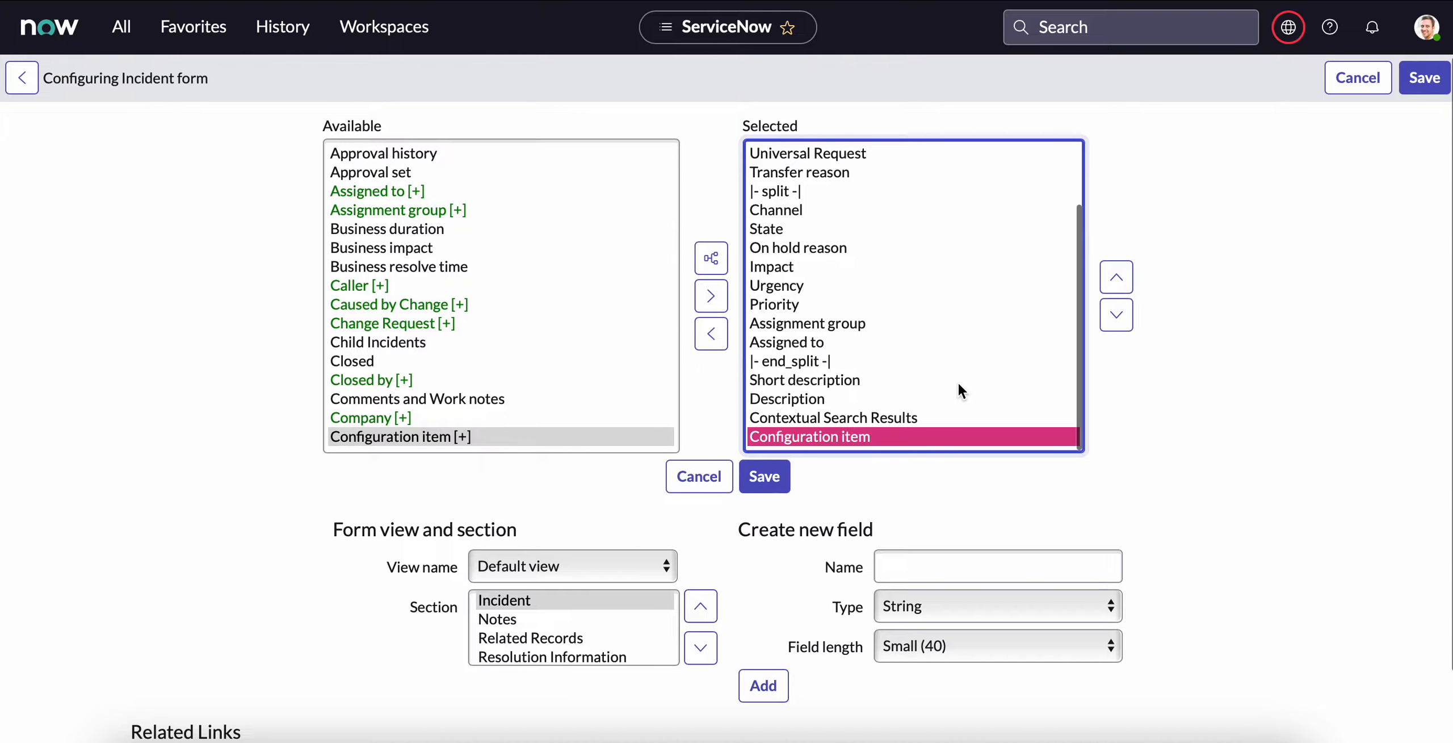
Move Configuration item up to directly below Subcategory in the selected fields and save the form layout.
{"action": "left_click", "coordinate": [1117, 278]}
{"action": "left_click", "coordinate": [1118, 278]}
{"action": "left_click", "coordinate": [1117, 278]}
{"action": "left_click", "coordinate": [1117, 278]}
{"action": "left_click", "coordinate": [1117, 278]}
{"action": "left_click", "coordinate": [1117, 279]}
{"action": "left_click", "coordinate": [1117, 278]}
{"action": "left_click", "coordinate": [1118, 278]}
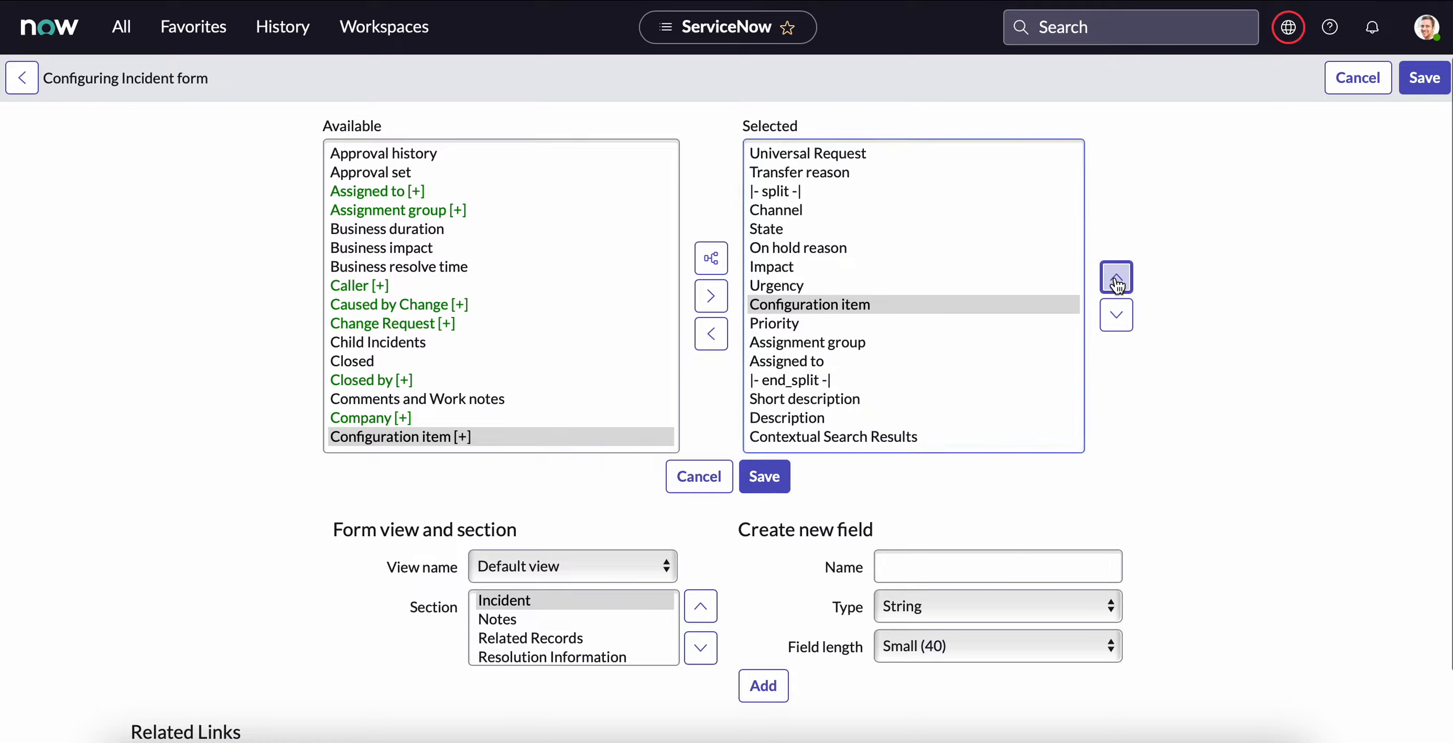
{"action": "left_click", "coordinate": [1118, 278]}
{"action": "left_click", "coordinate": [1117, 278]}
{"action": "left_click", "coordinate": [1118, 278]}
{"action": "left_click", "coordinate": [1117, 279]}
{"action": "left_click", "coordinate": [1117, 278]}
{"action": "scroll", "coordinate": [972, 328], "scroll_direction": "up", "scroll_amount": 2}
{"action": "left_click", "coordinate": [765, 475]}
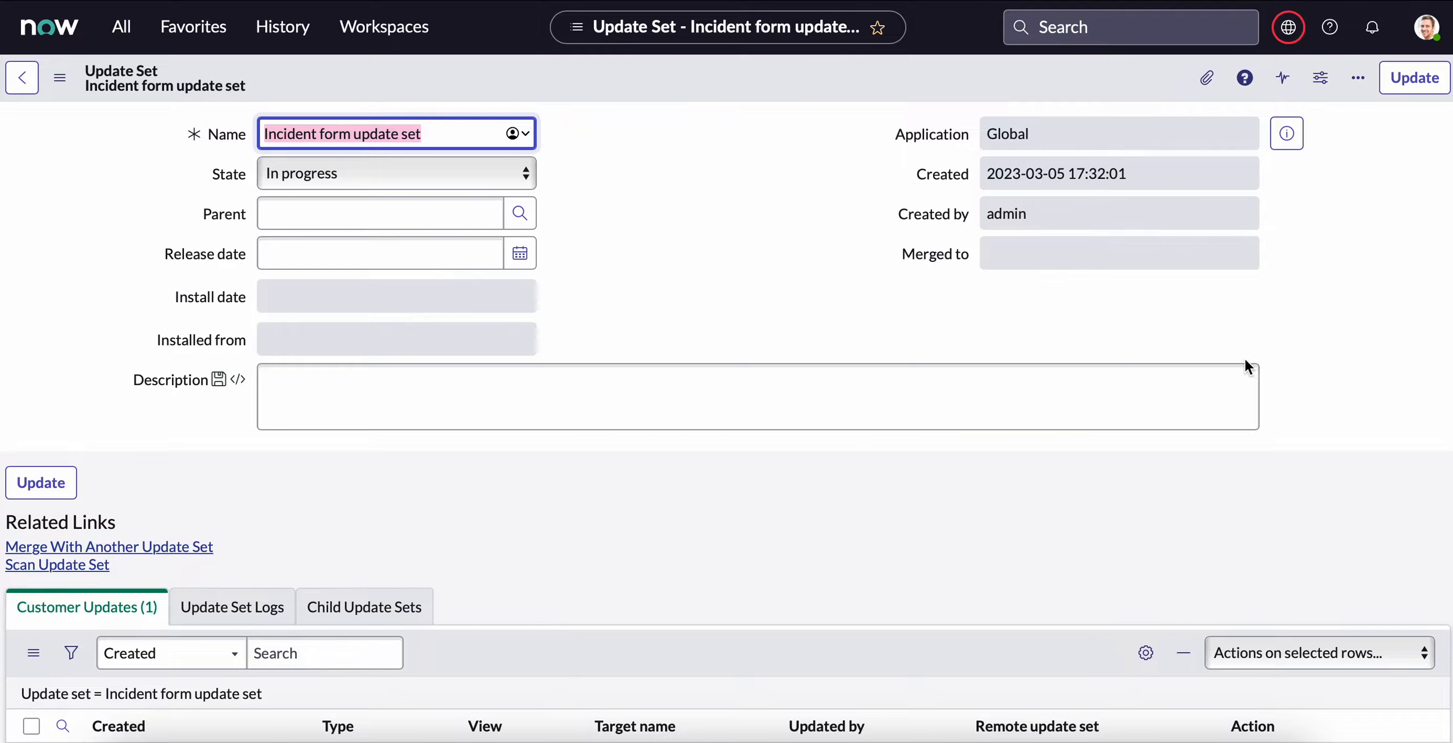
Open the Form Layout customer update in the Incident form update set, review its XML payload, and return to the update set.
{"action": "left_click", "coordinate": [801, 418]}
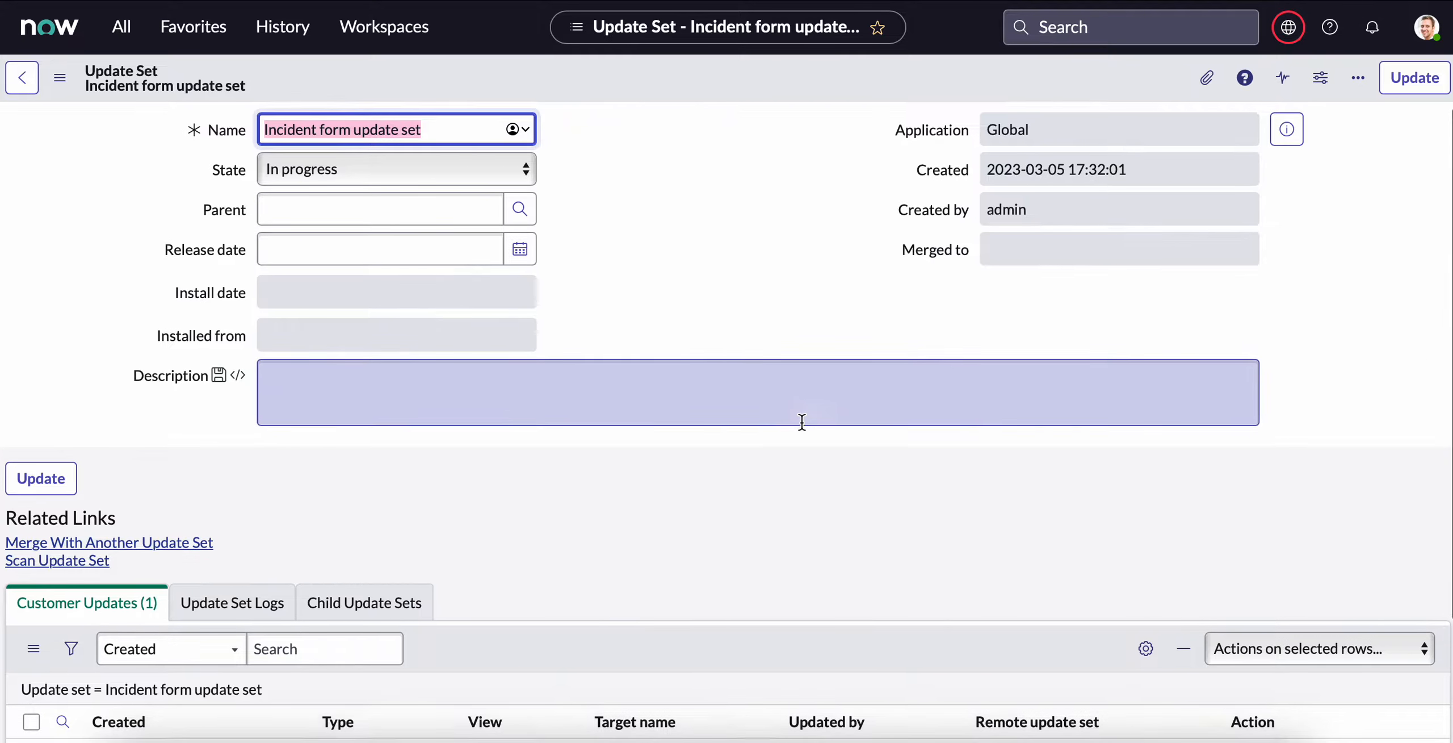
{"action": "scroll", "coordinate": [801, 420], "scroll_direction": "down", "scroll_amount": 3}
{"action": "left_click", "coordinate": [397, 600]}
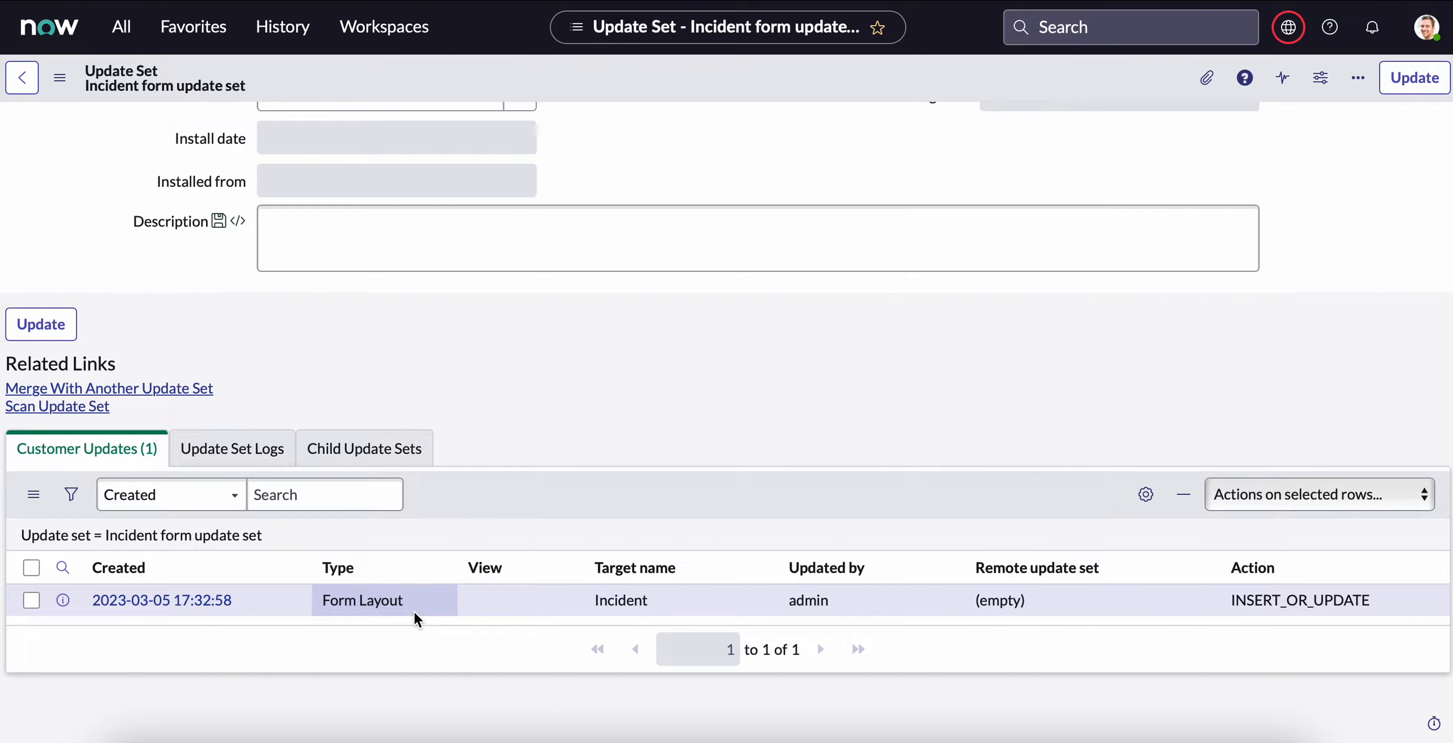
{"action": "left_click", "coordinate": [162, 600]}
{"action": "scroll", "coordinate": [726, 421], "scroll_direction": "down", "scroll_amount": 10}
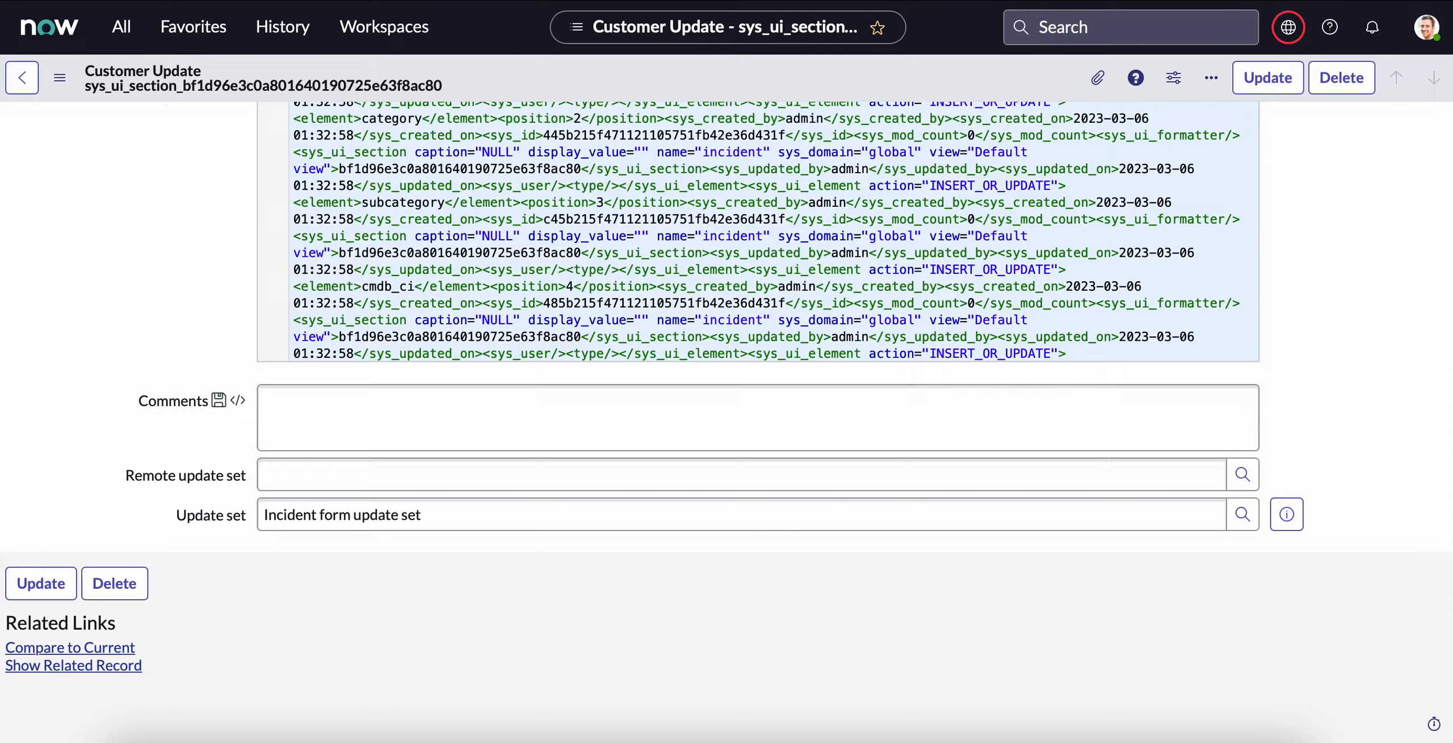
{"action": "key", "text": "alt+Left"}
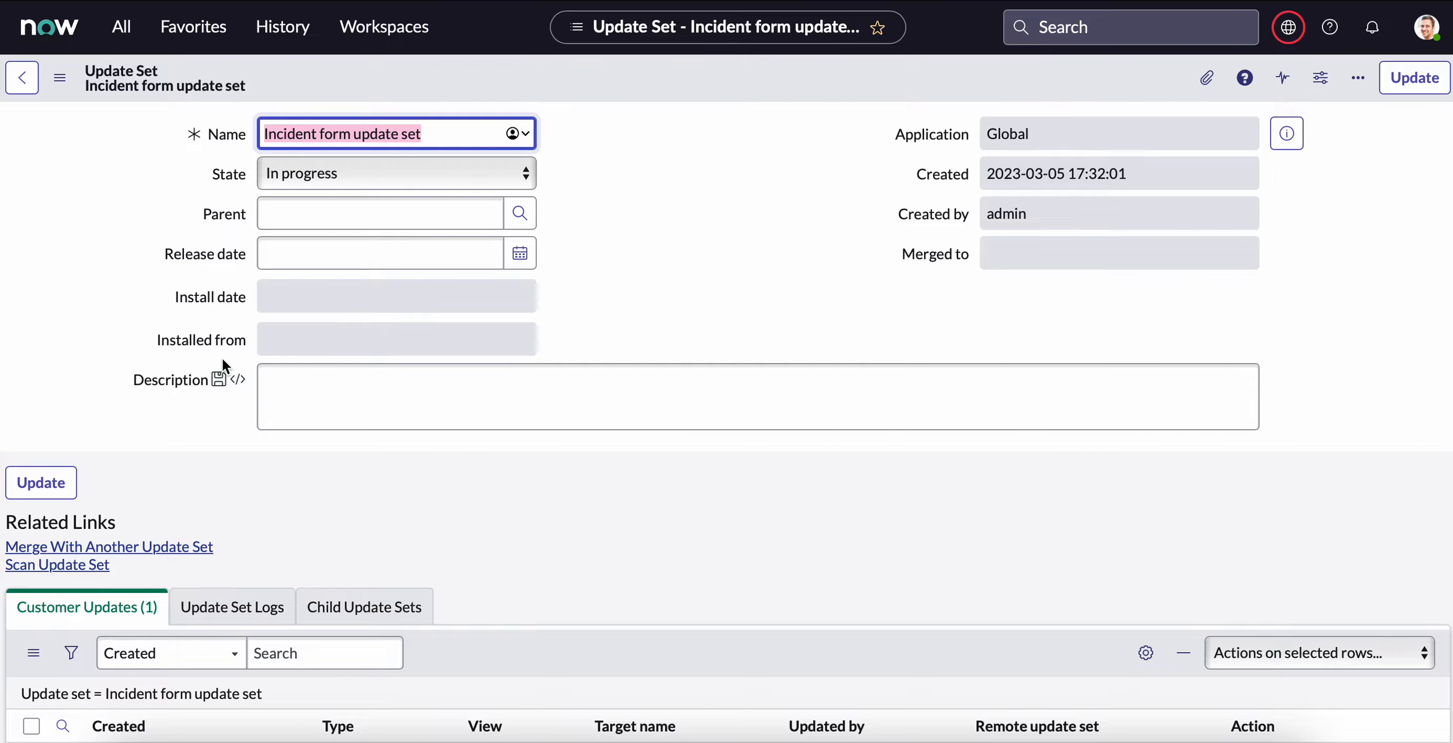
Examine the details and customer updates list of the Incident form update set.
{"action": "scroll", "coordinate": [222, 357], "scroll_direction": "down", "scroll_amount": 3}
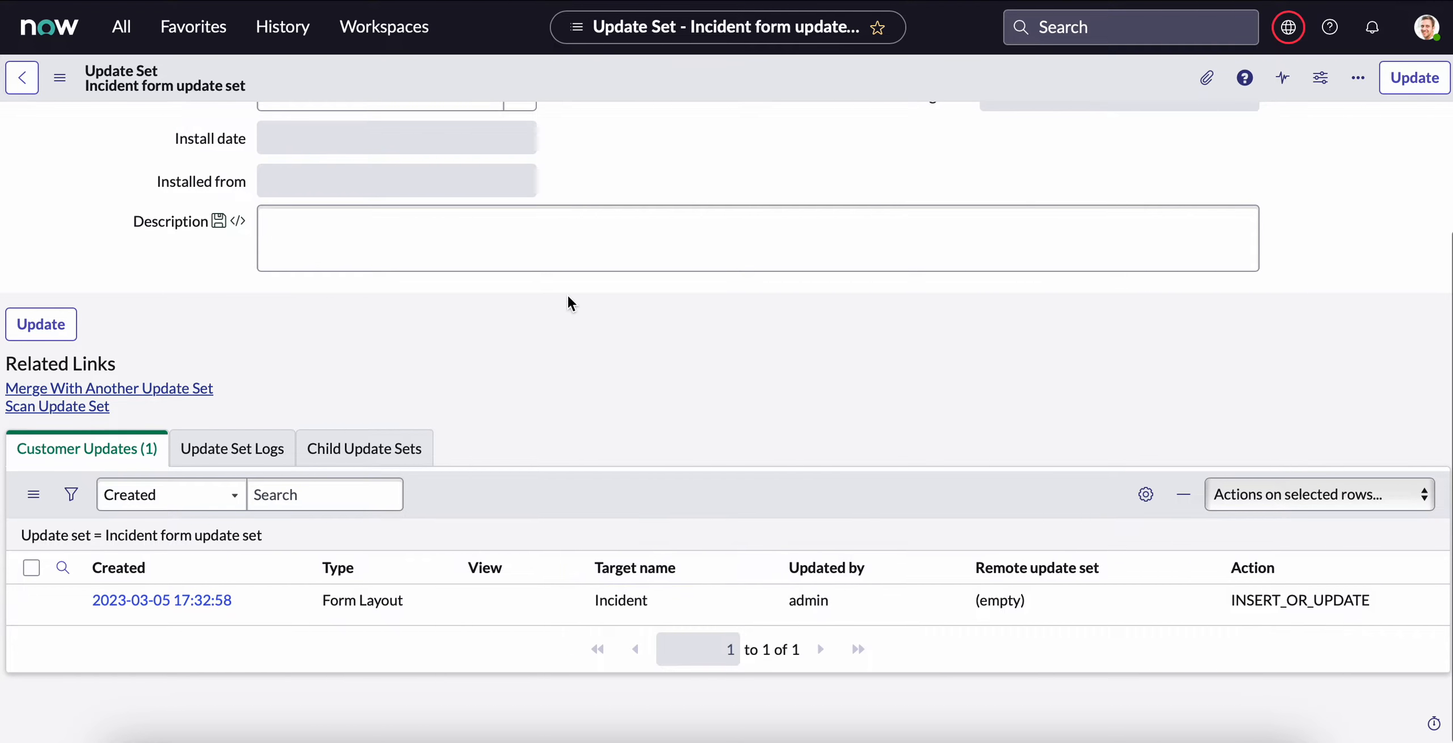
{"action": "scroll", "coordinate": [690, 400], "scroll_direction": "up", "scroll_amount": 3}
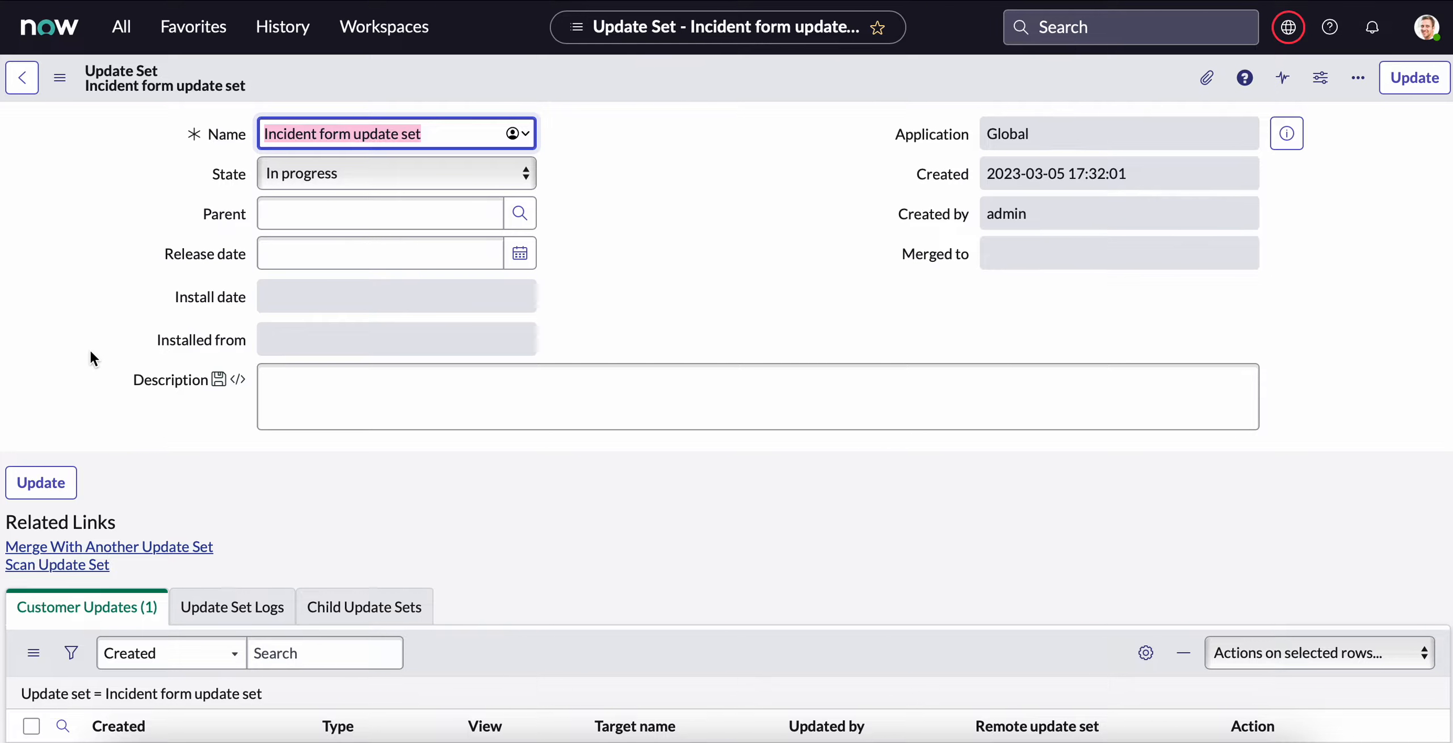
{"action": "scroll", "coordinate": [193, 625], "scroll_direction": "down", "scroll_amount": 3}
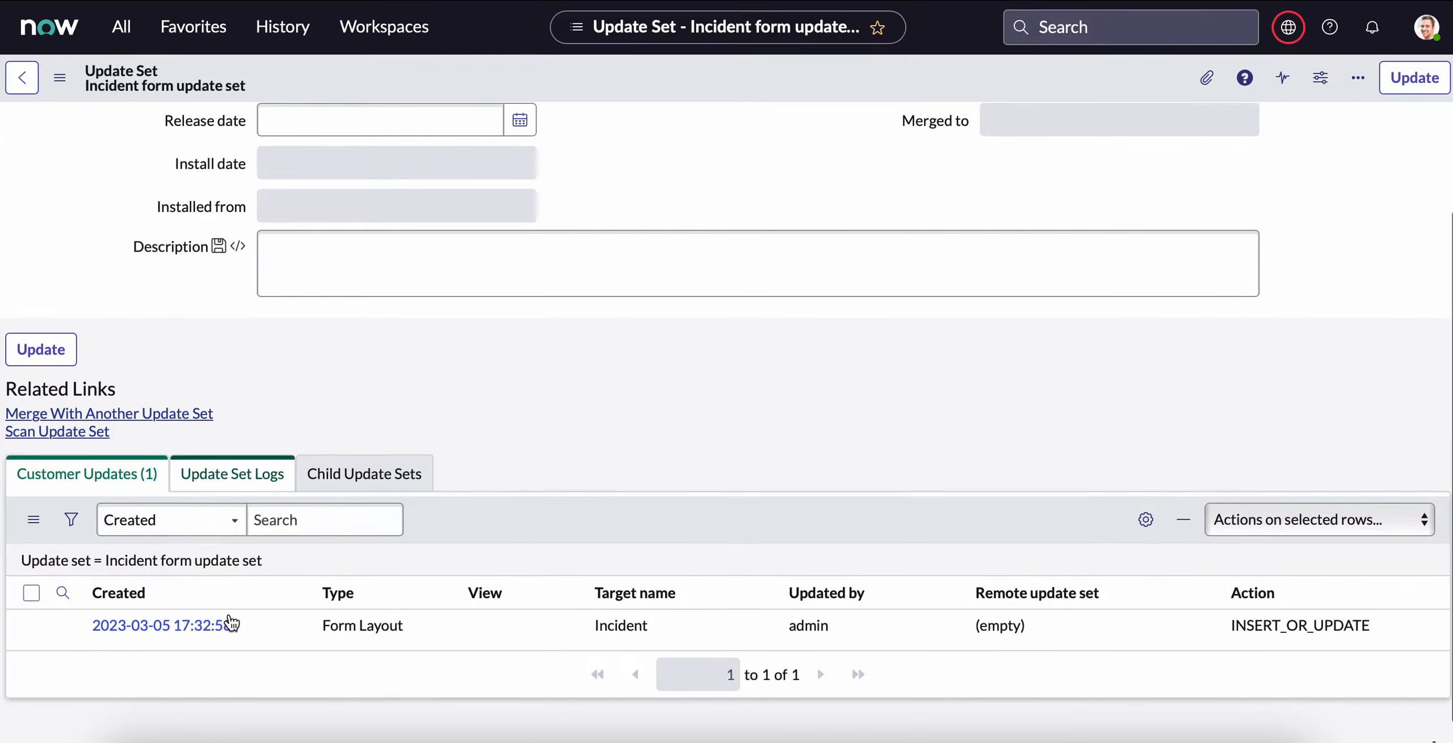
{"action": "scroll", "coordinate": [230, 590], "scroll_direction": "up", "scroll_amount": 3}
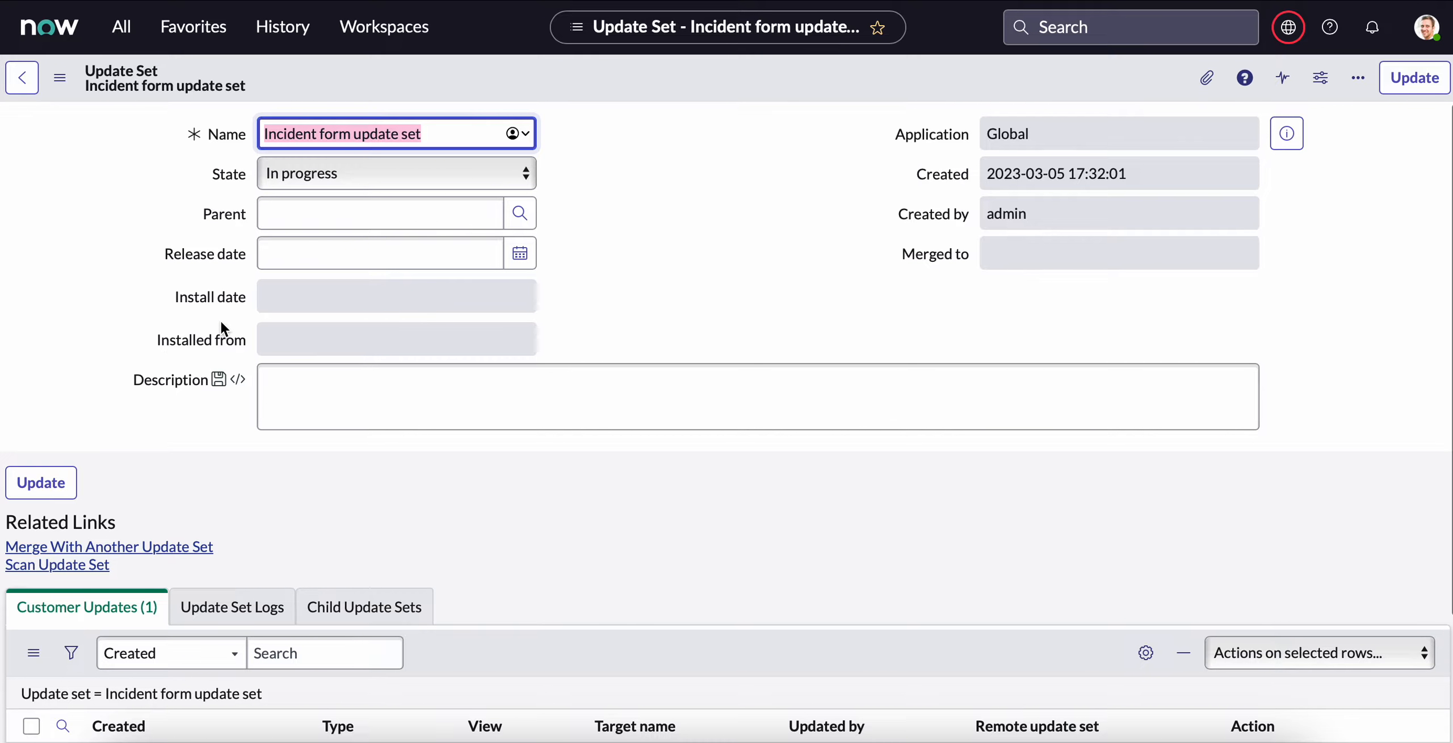
{"action": "scroll", "coordinate": [245, 602], "scroll_direction": "down", "scroll_amount": 3}
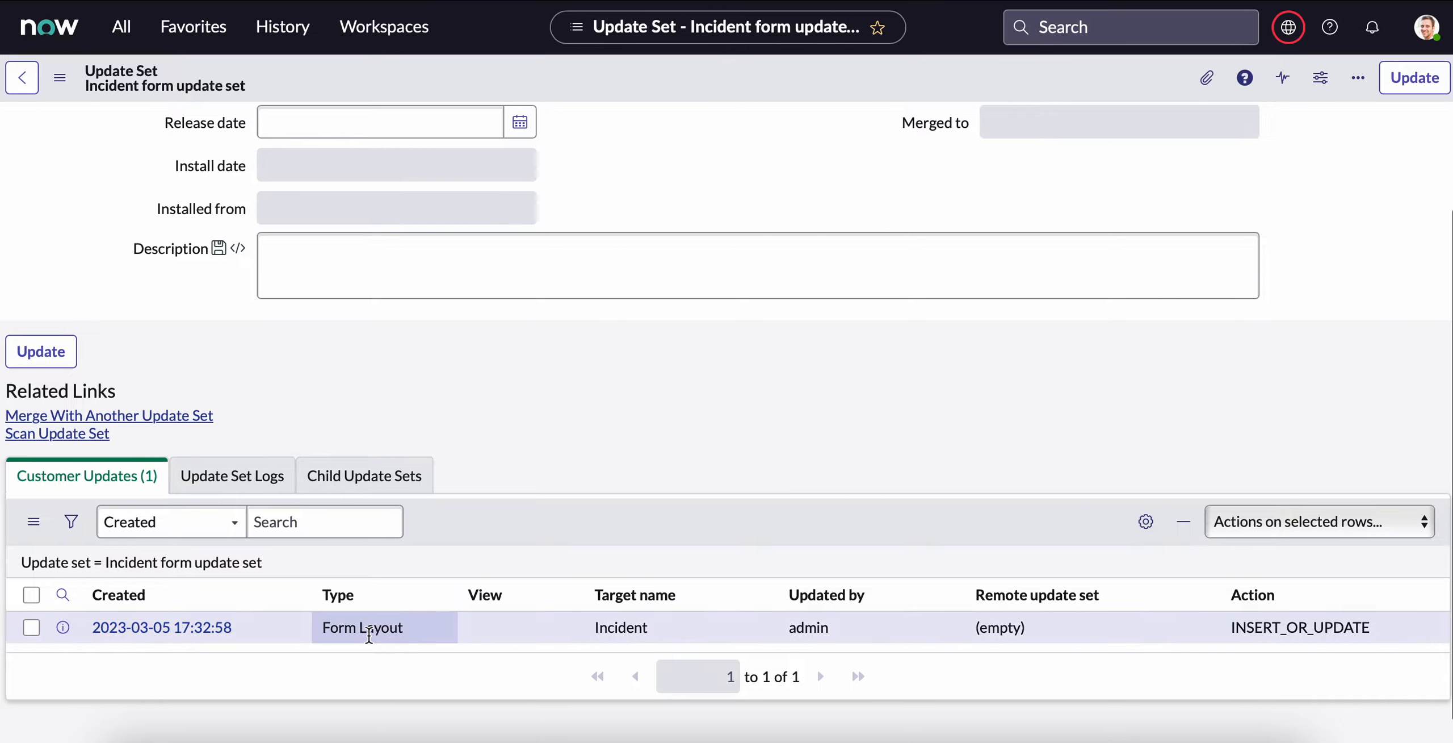
{"action": "scroll", "coordinate": [437, 523], "scroll_direction": "up", "scroll_amount": 3}
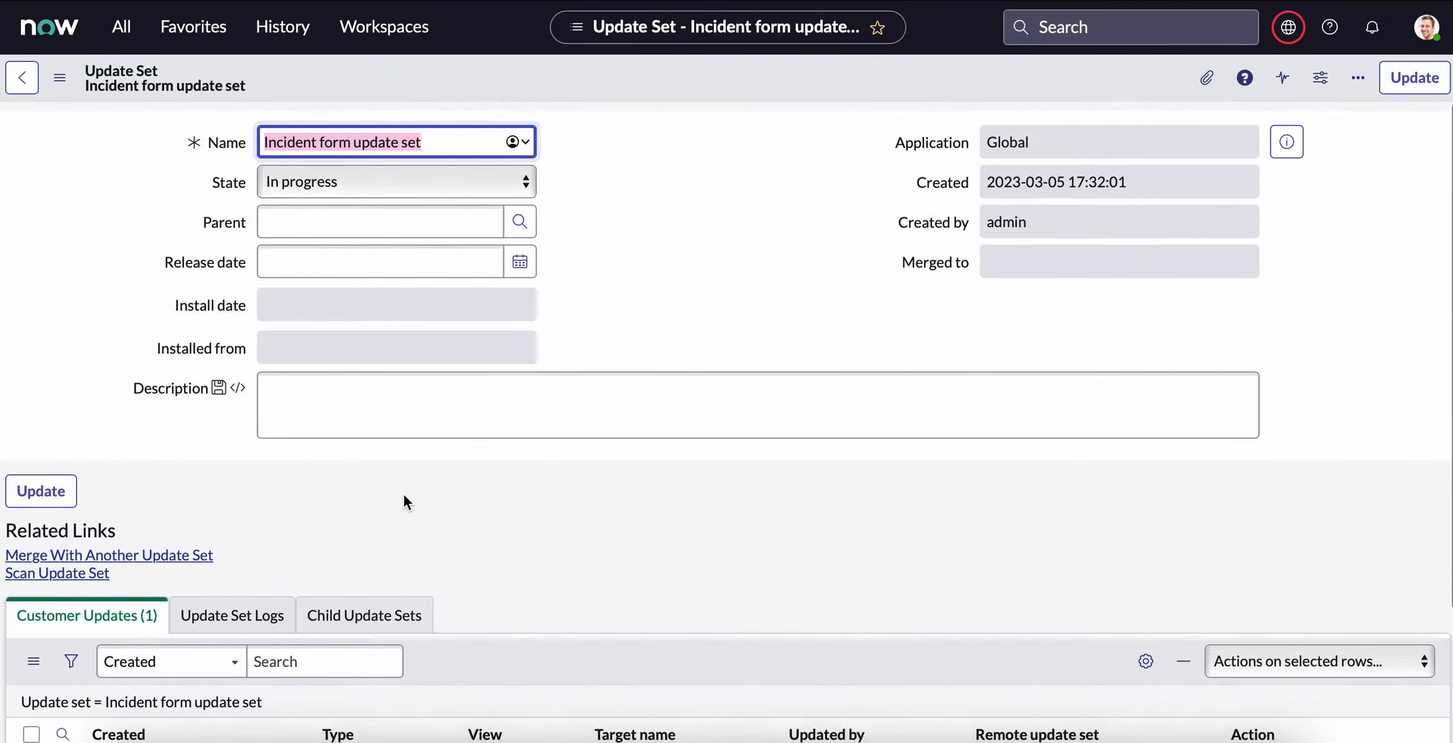
Find the update set modules with "update set" and open the Local Update Sets list.
{"action": "left_click", "coordinate": [121, 27]}
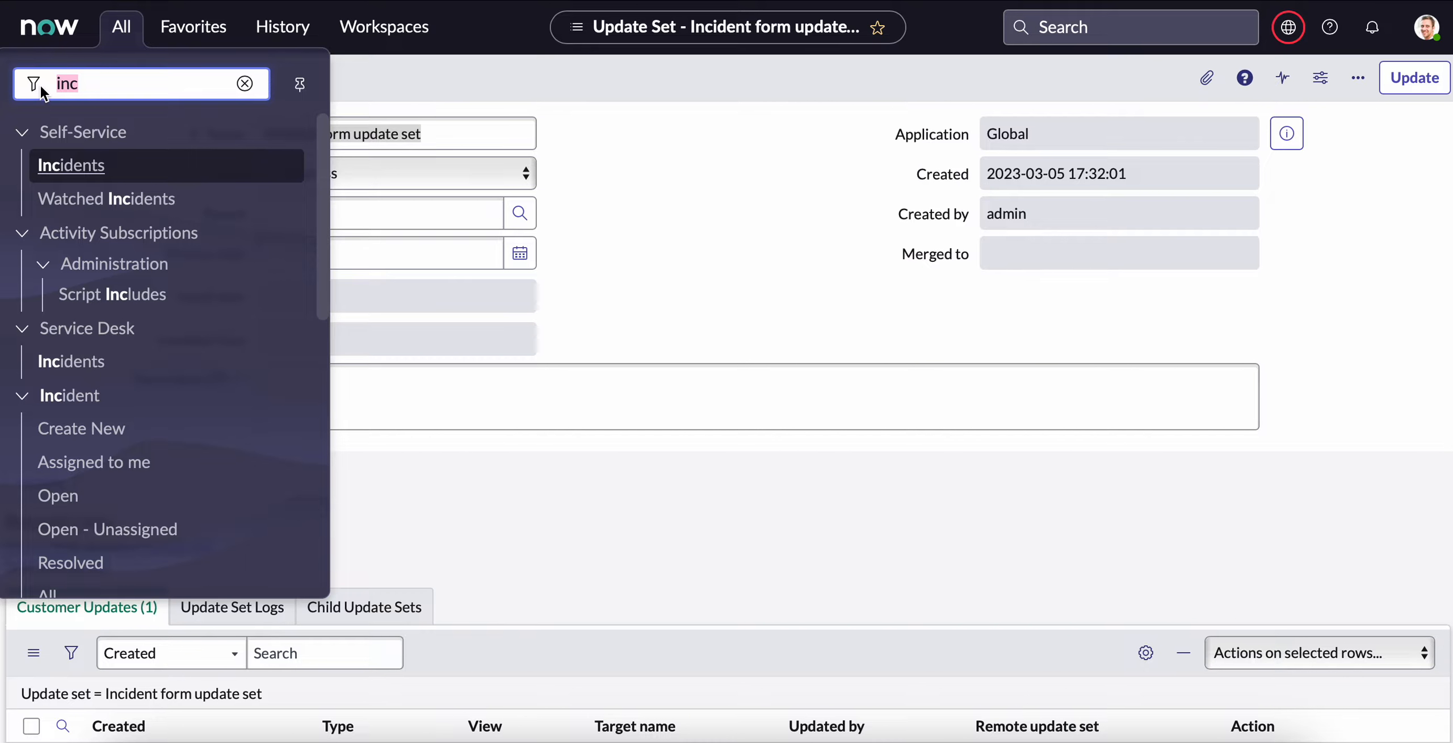
{"action": "type", "text": "update set"}
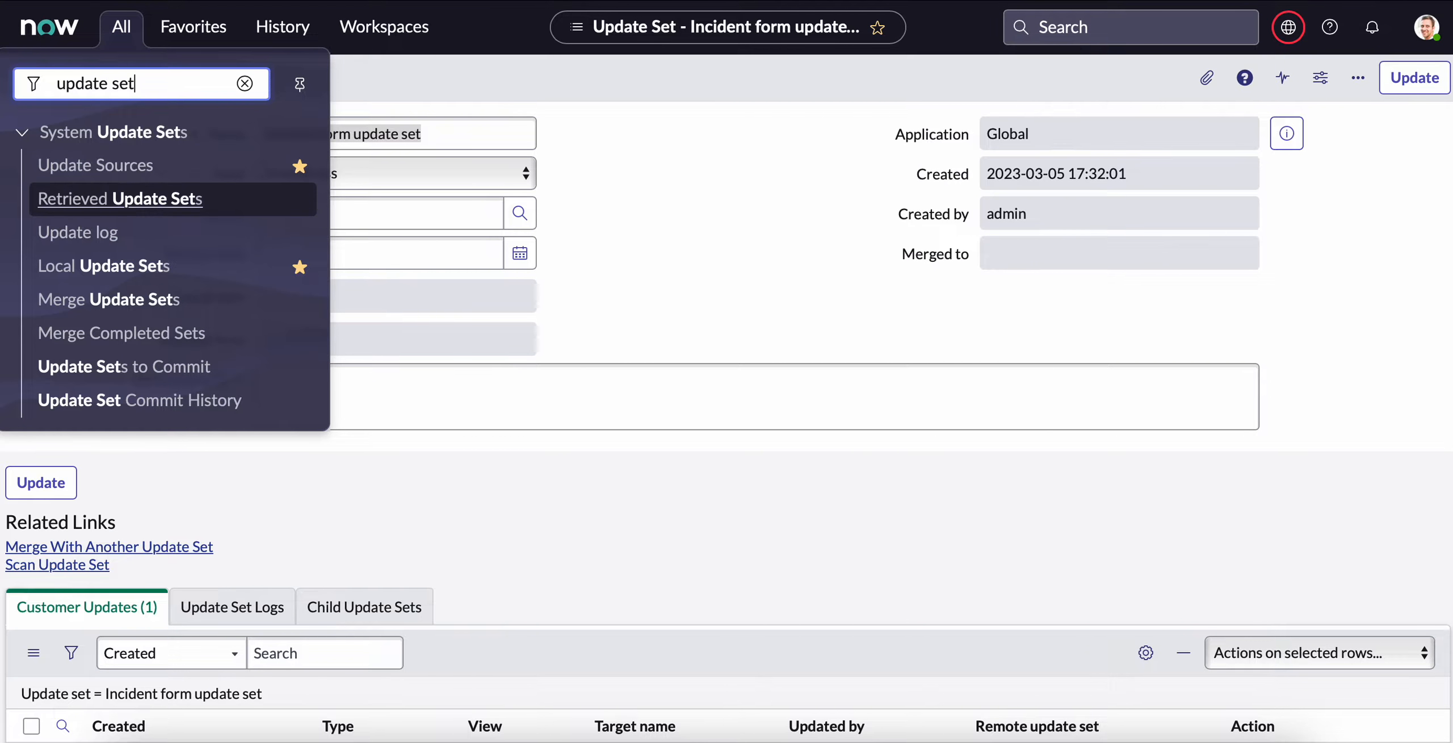
{"action": "left_click", "coordinate": [125, 274]}
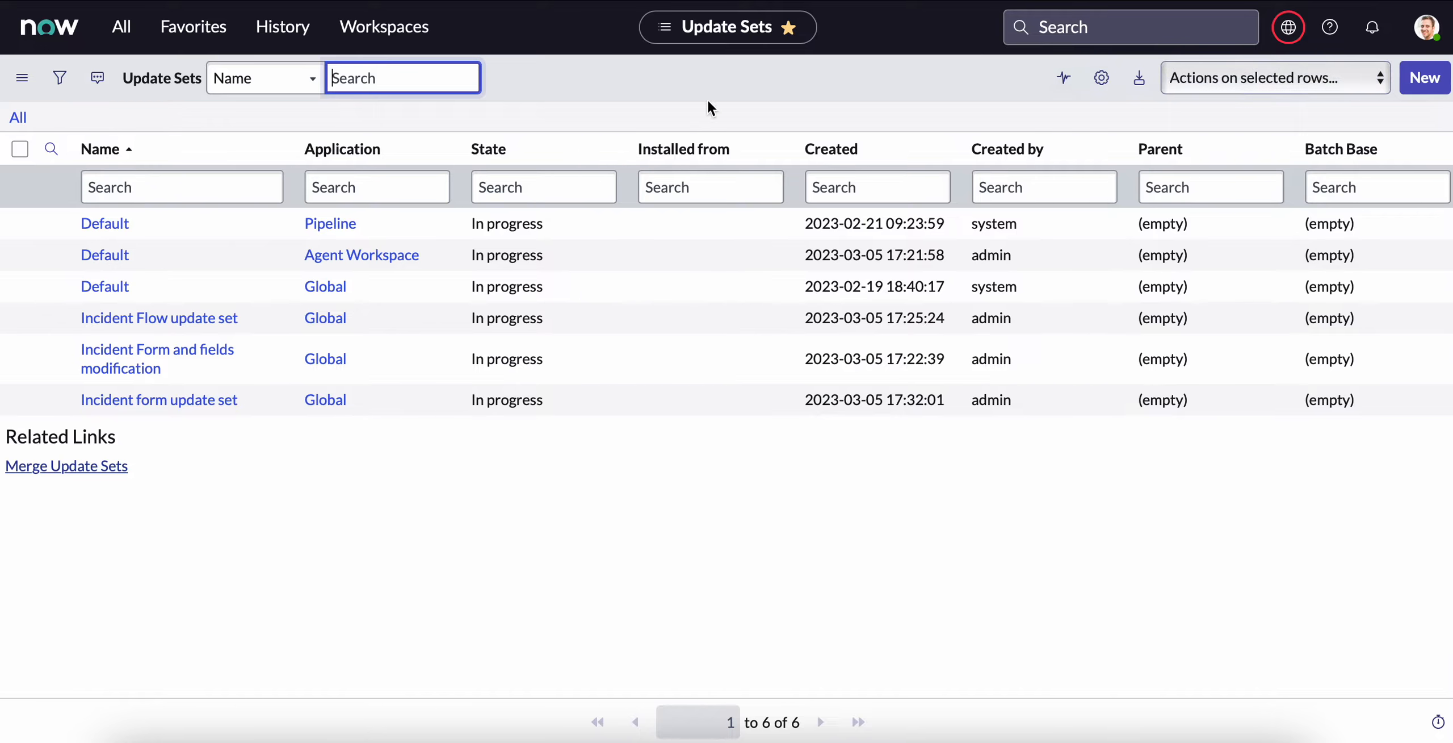
Check the current update set, then create a new one named "Incident flow" and make it current.
{"action": "left_click", "coordinate": [1290, 29]}
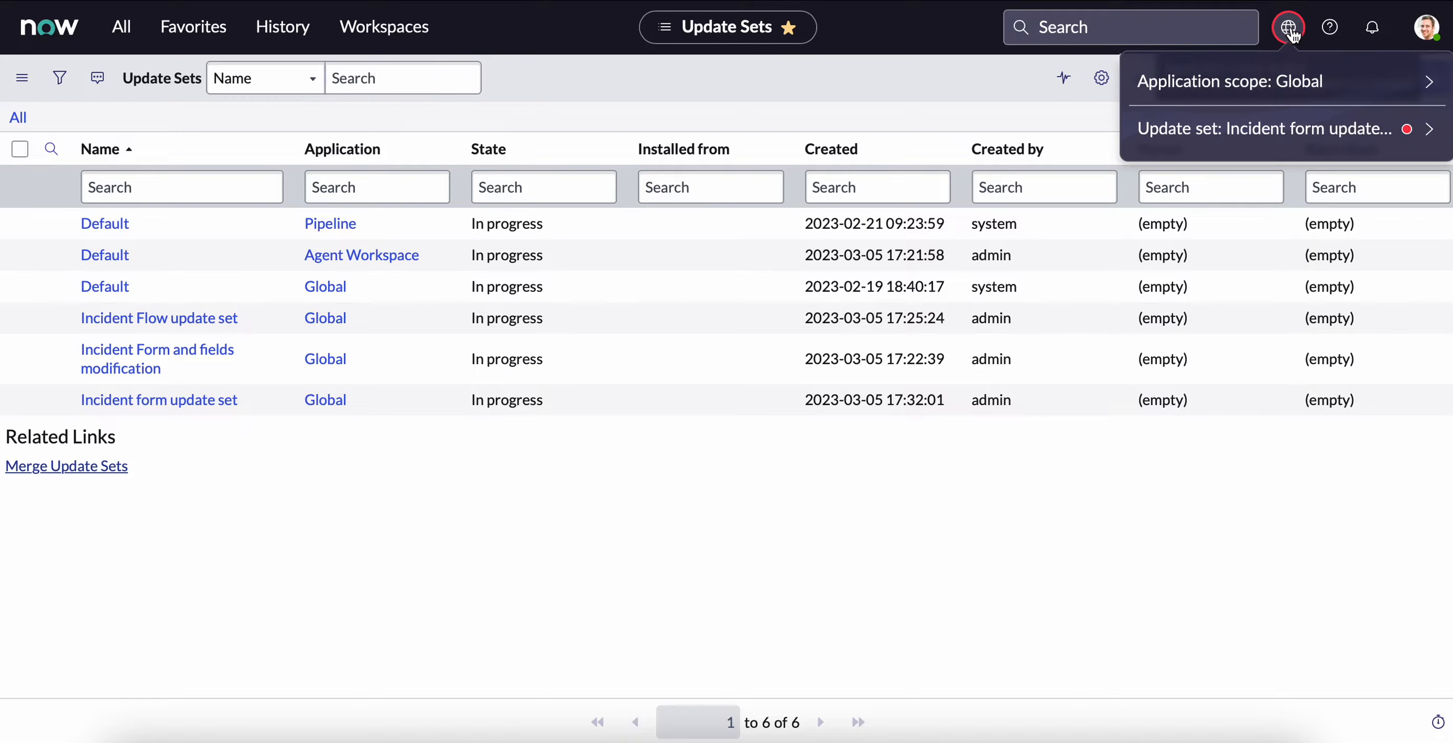
{"action": "left_click", "coordinate": [911, 77]}
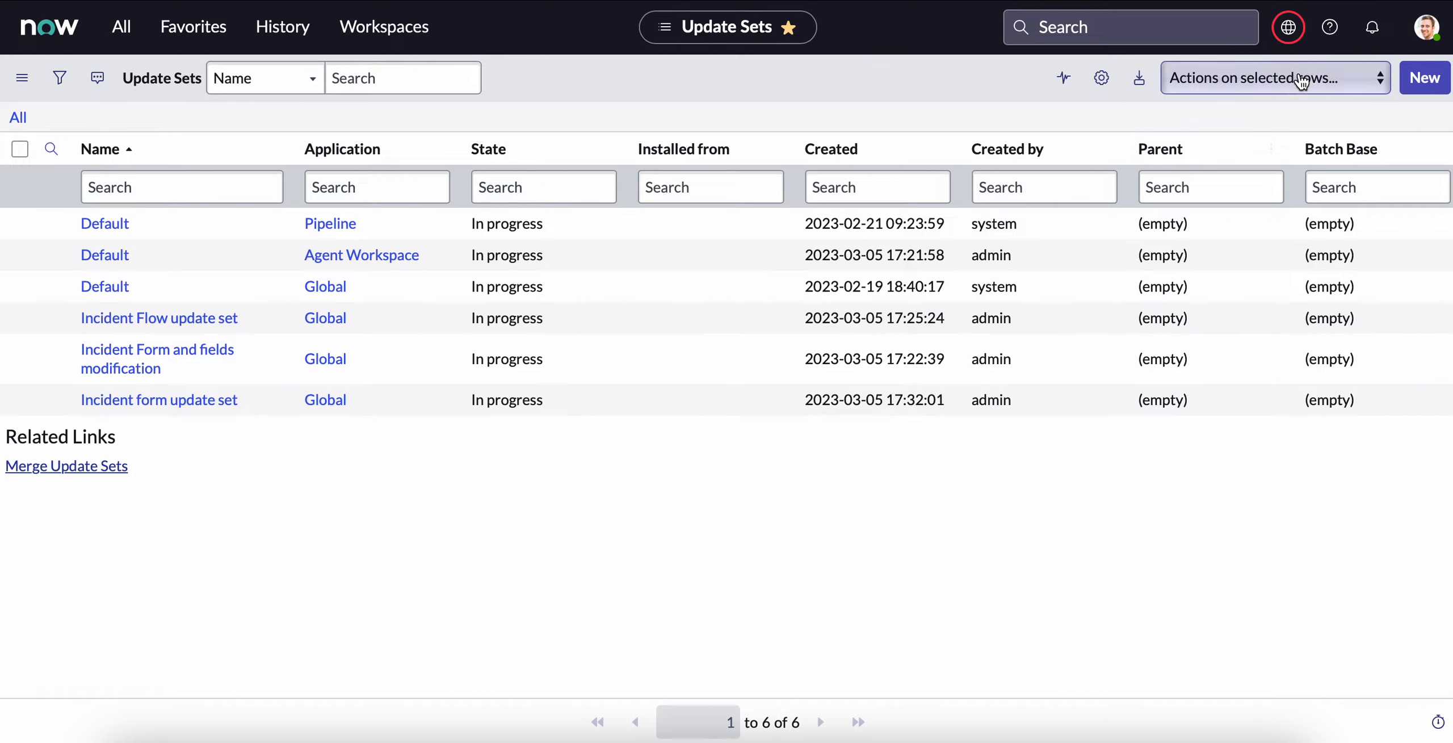
{"action": "left_click", "coordinate": [1425, 80]}
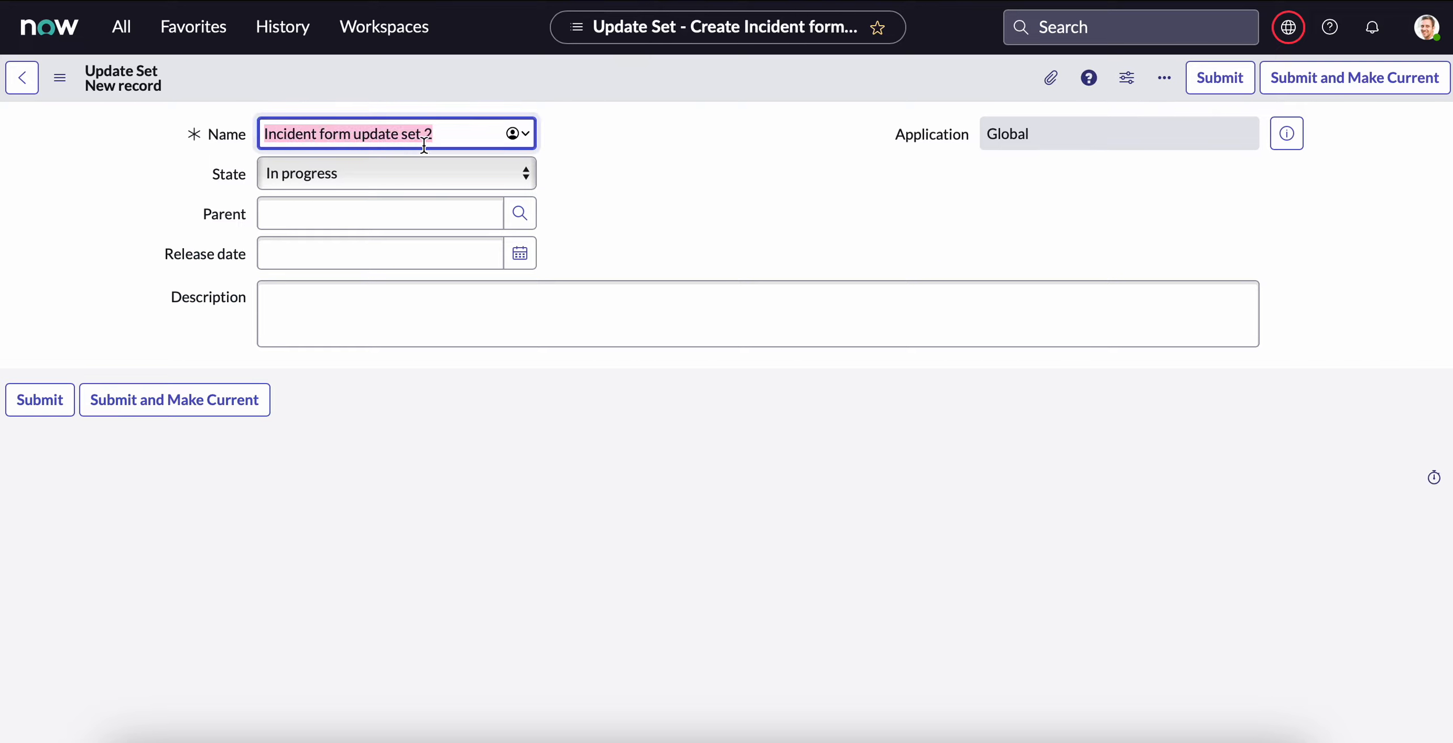
{"action": "type", "text": "In"}
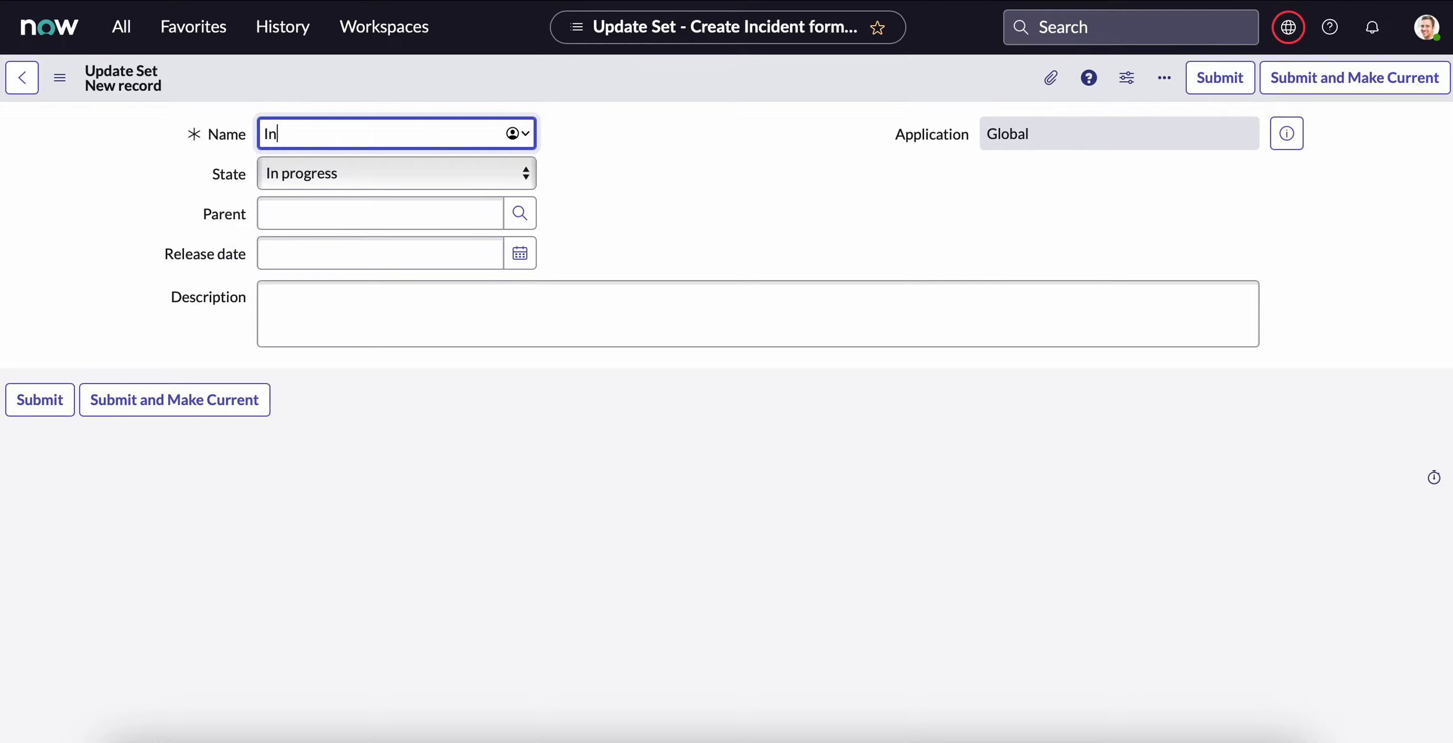
{"action": "type", "text": "cident flow"}
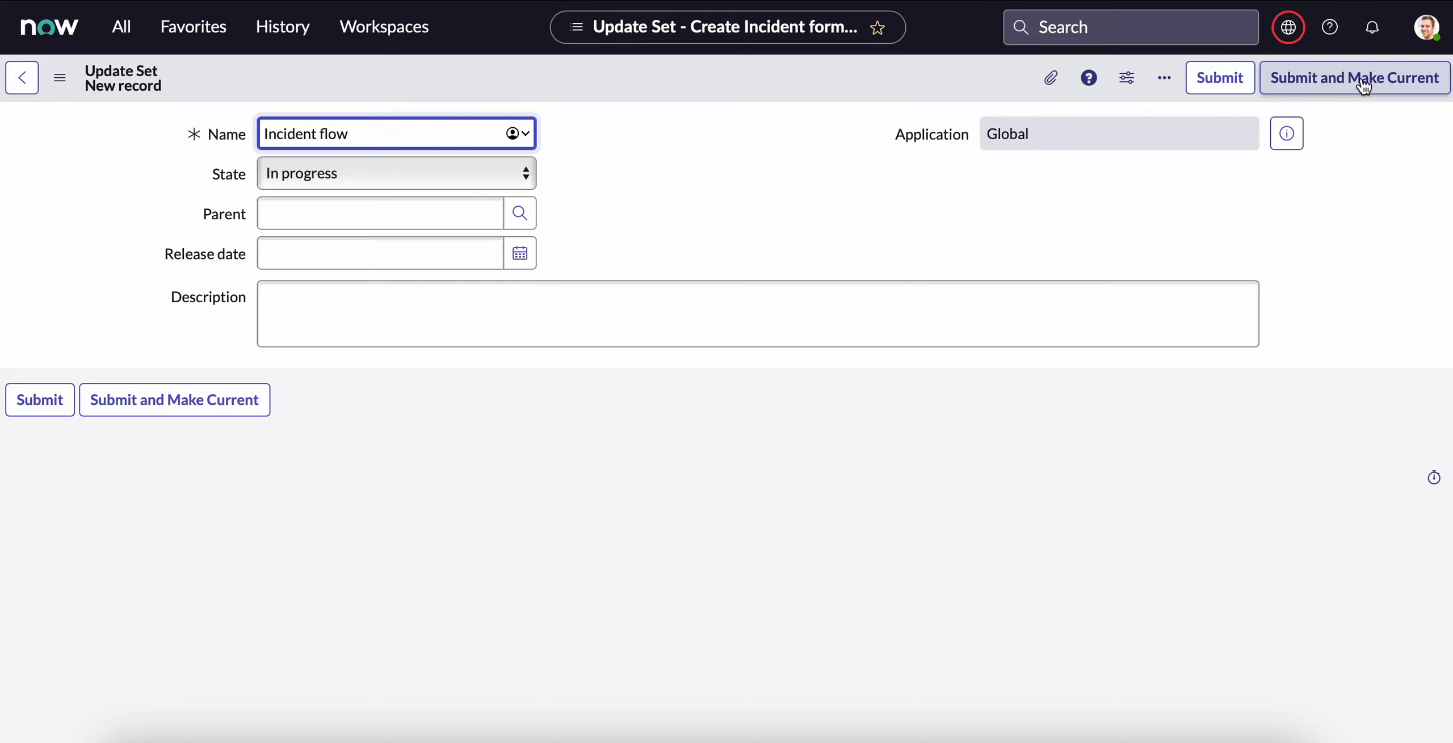
{"action": "left_click", "coordinate": [1362, 86]}
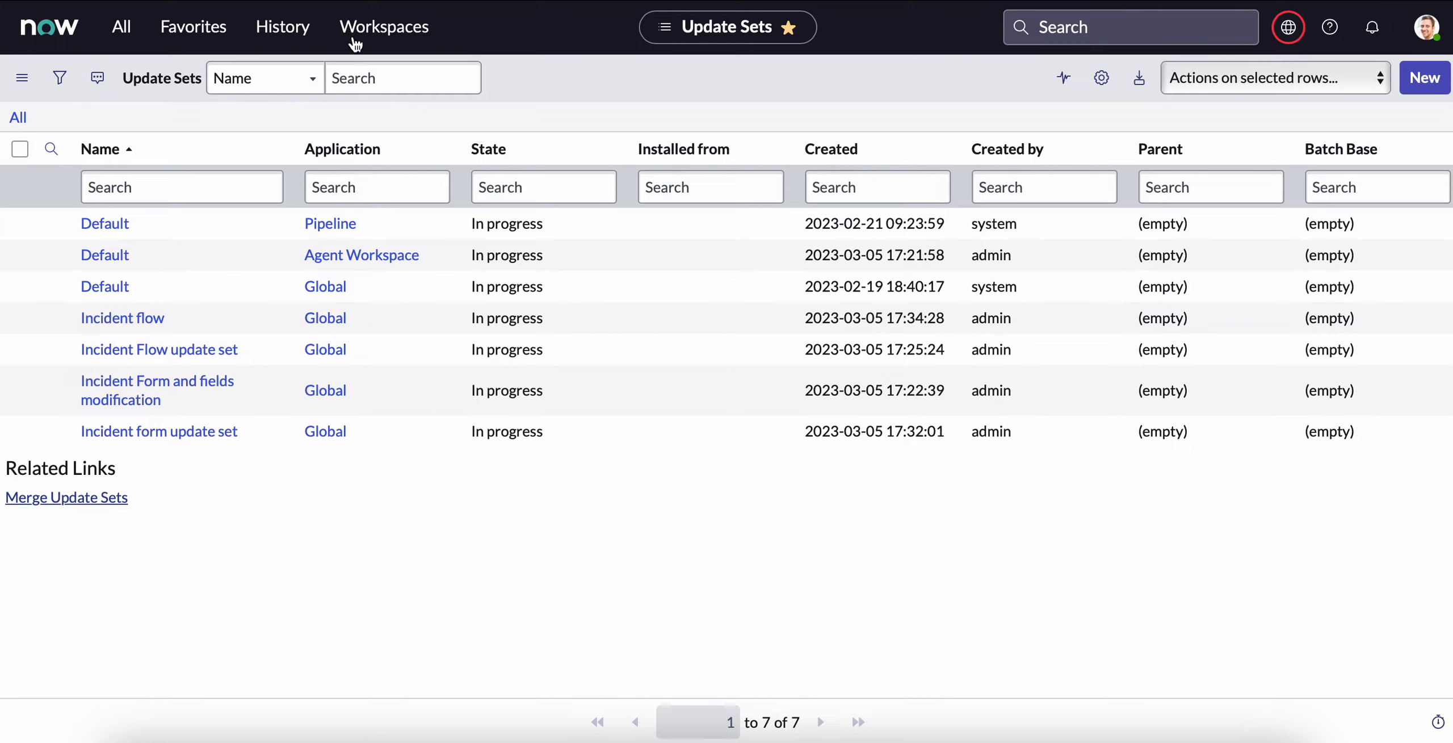
Switch to Flow Designer and add a Priority field value of 1 - Critical to the Update Incident Record action.
{"action": "left_click", "coordinate": [830, 0]}
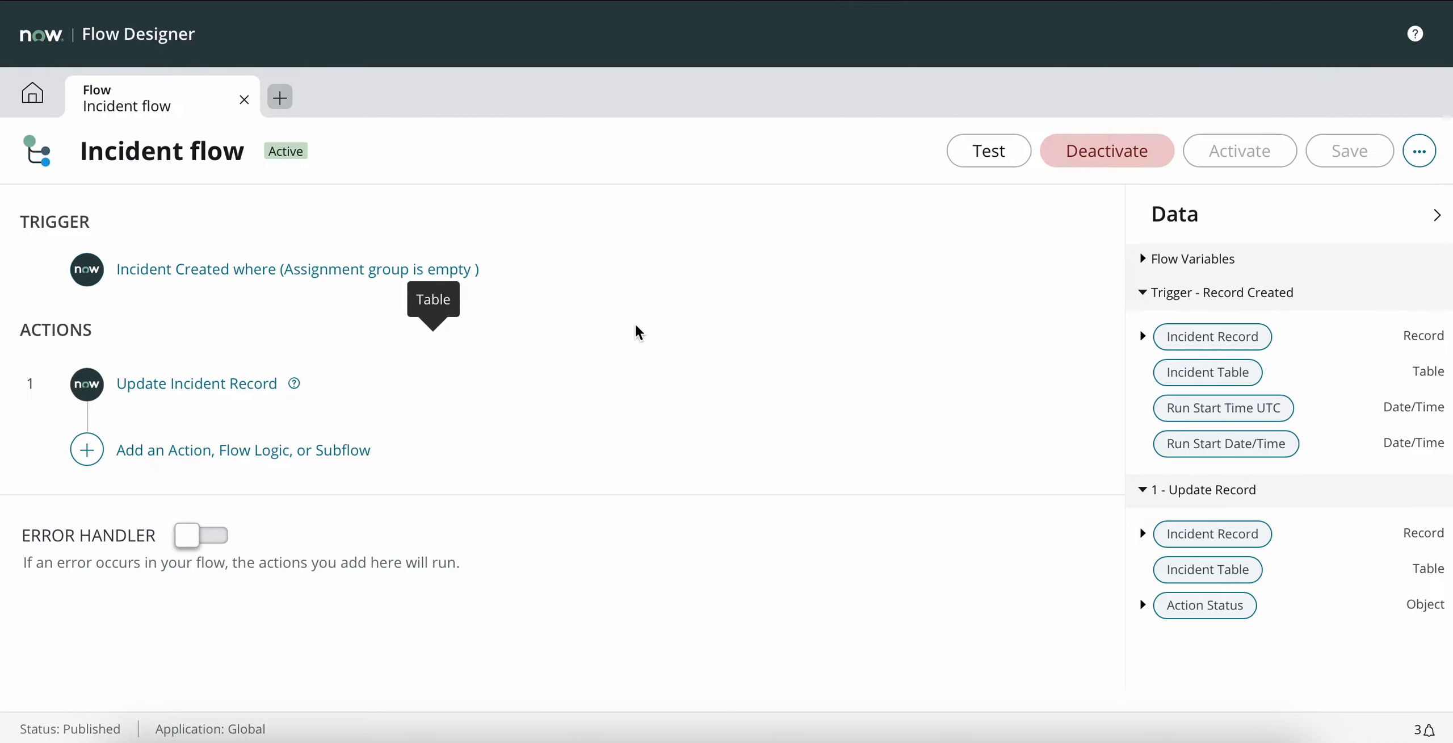
{"action": "left_click", "coordinate": [196, 384]}
{"action": "scroll", "coordinate": [640, 511], "scroll_direction": "down", "scroll_amount": 2}
{"action": "left_click", "coordinate": [316, 519]}
{"action": "left_click", "coordinate": [398, 518]}
{"action": "type", "text": "priority"}
{"action": "left_click", "coordinate": [284, 588]}
{"action": "left_click", "coordinate": [708, 525]}
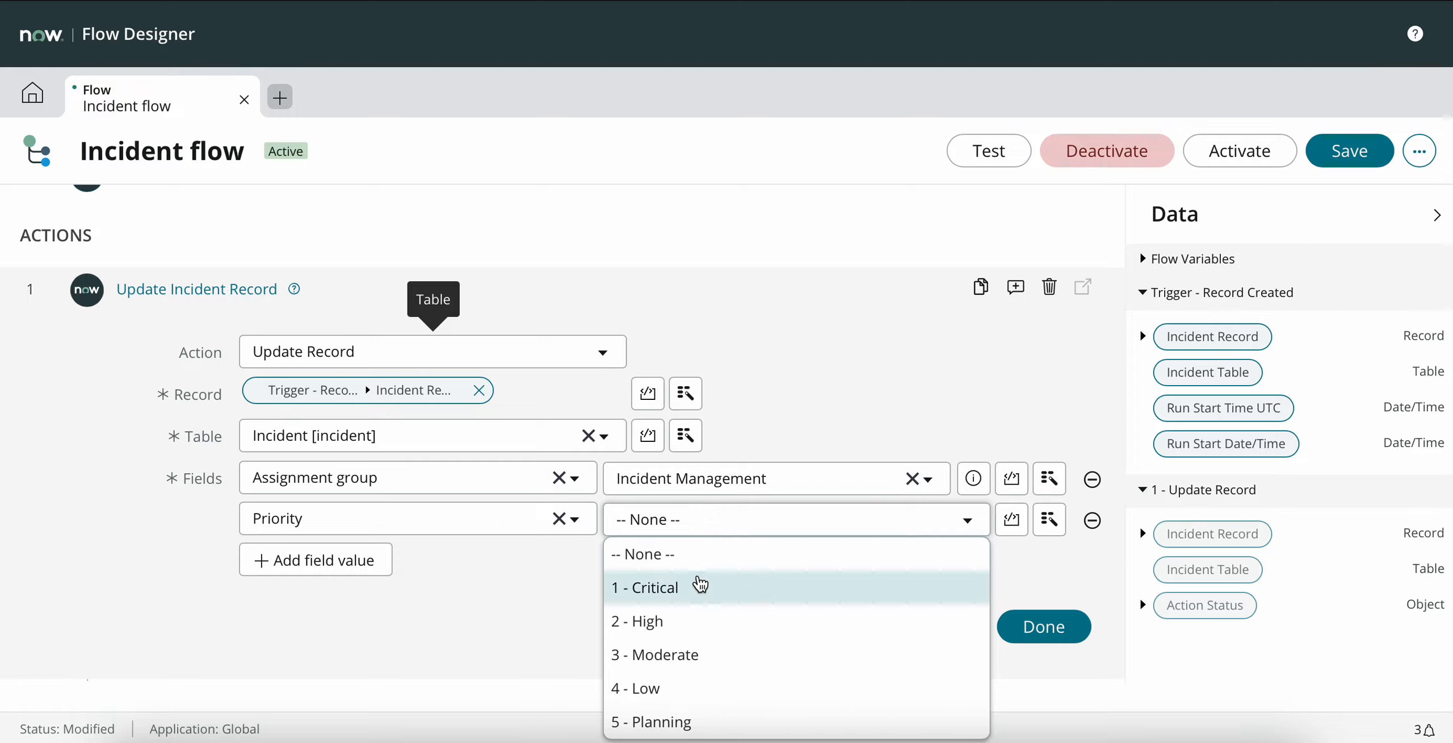
{"action": "left_click", "coordinate": [694, 591]}
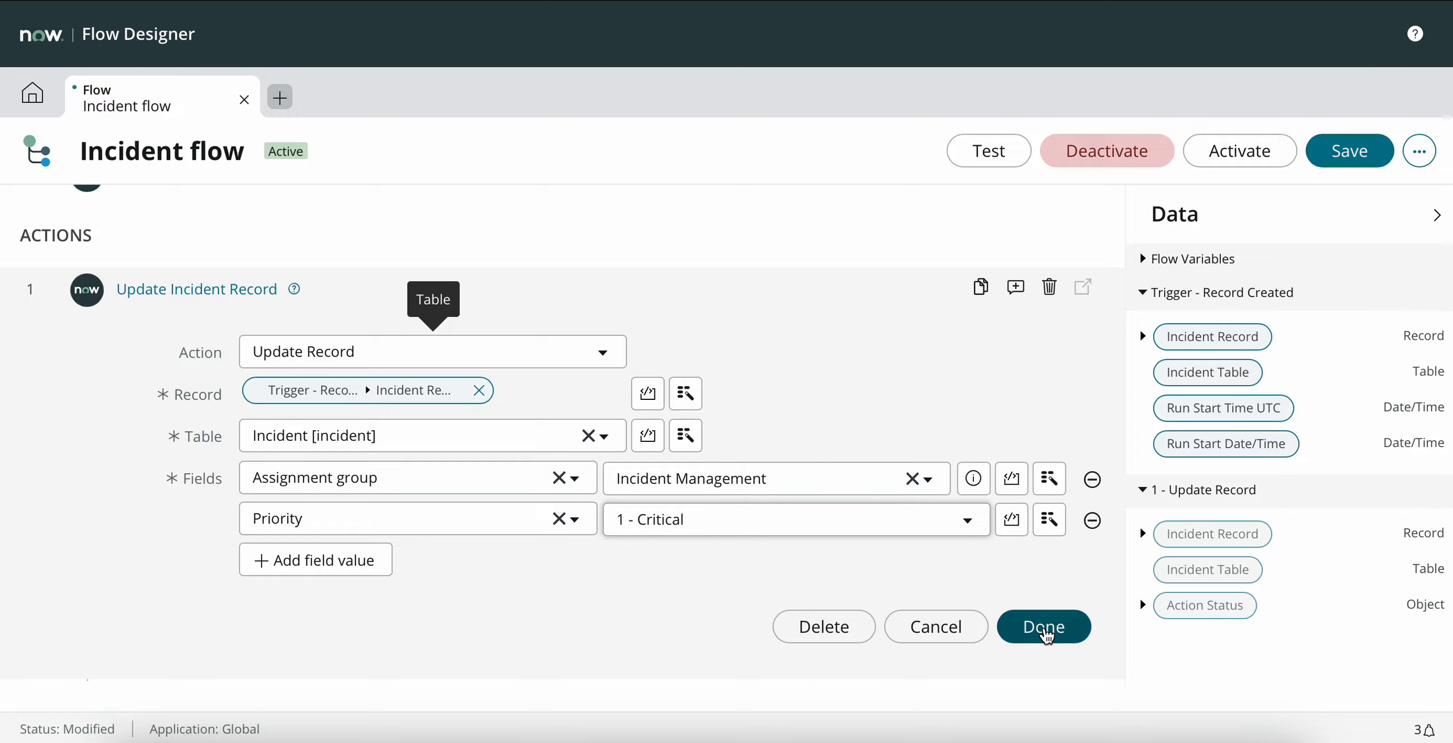
{"action": "left_click", "coordinate": [1042, 628]}
Save and activate the modified Incident flow.
{"action": "scroll", "coordinate": [508, 579], "scroll_direction": "up", "scroll_amount": 2}
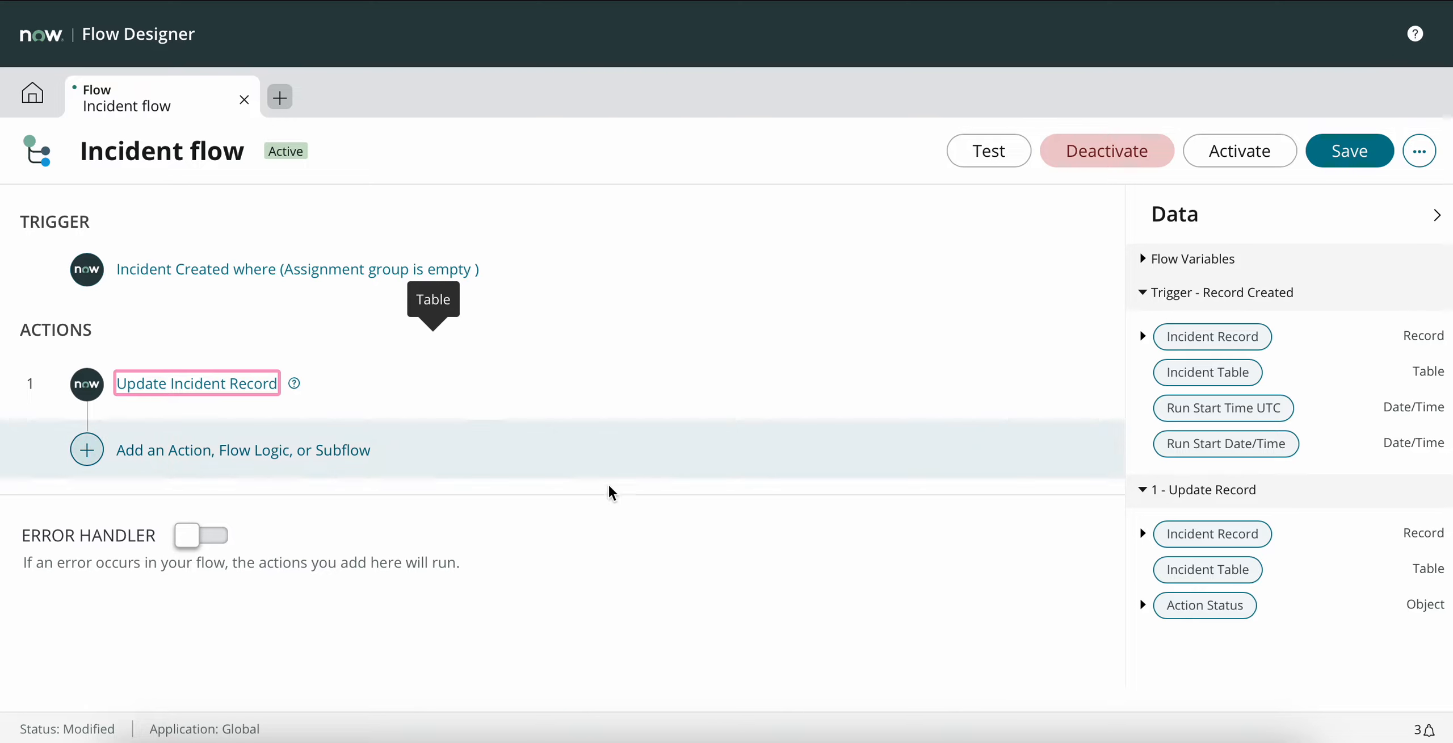
{"action": "left_click", "coordinate": [1346, 153]}
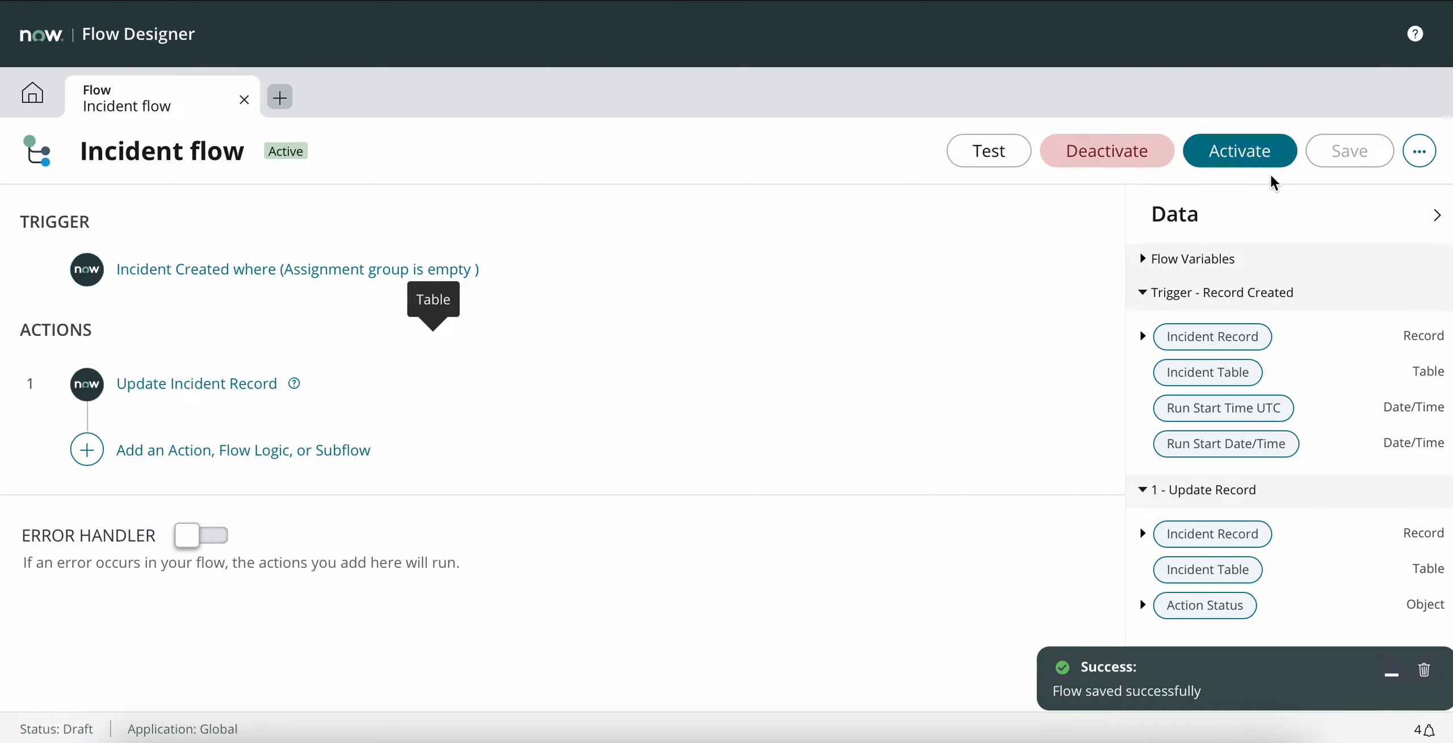
{"action": "left_click", "coordinate": [1256, 159]}
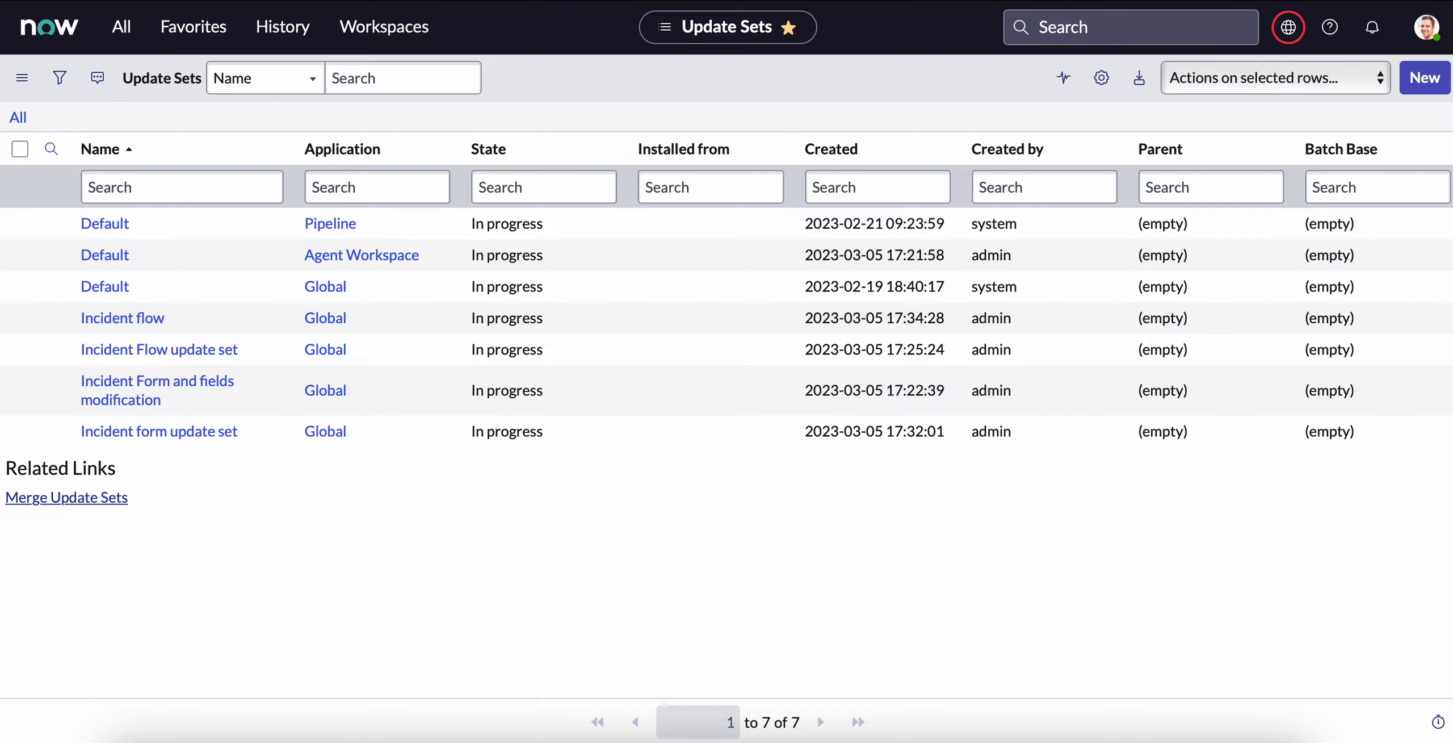
Switch back to the Update Sets list, reload it, and open the current Incident flow update set to review its customer updates.
{"action": "key", "text": "super+r"}
{"action": "left_click", "coordinate": [1286, 37]}
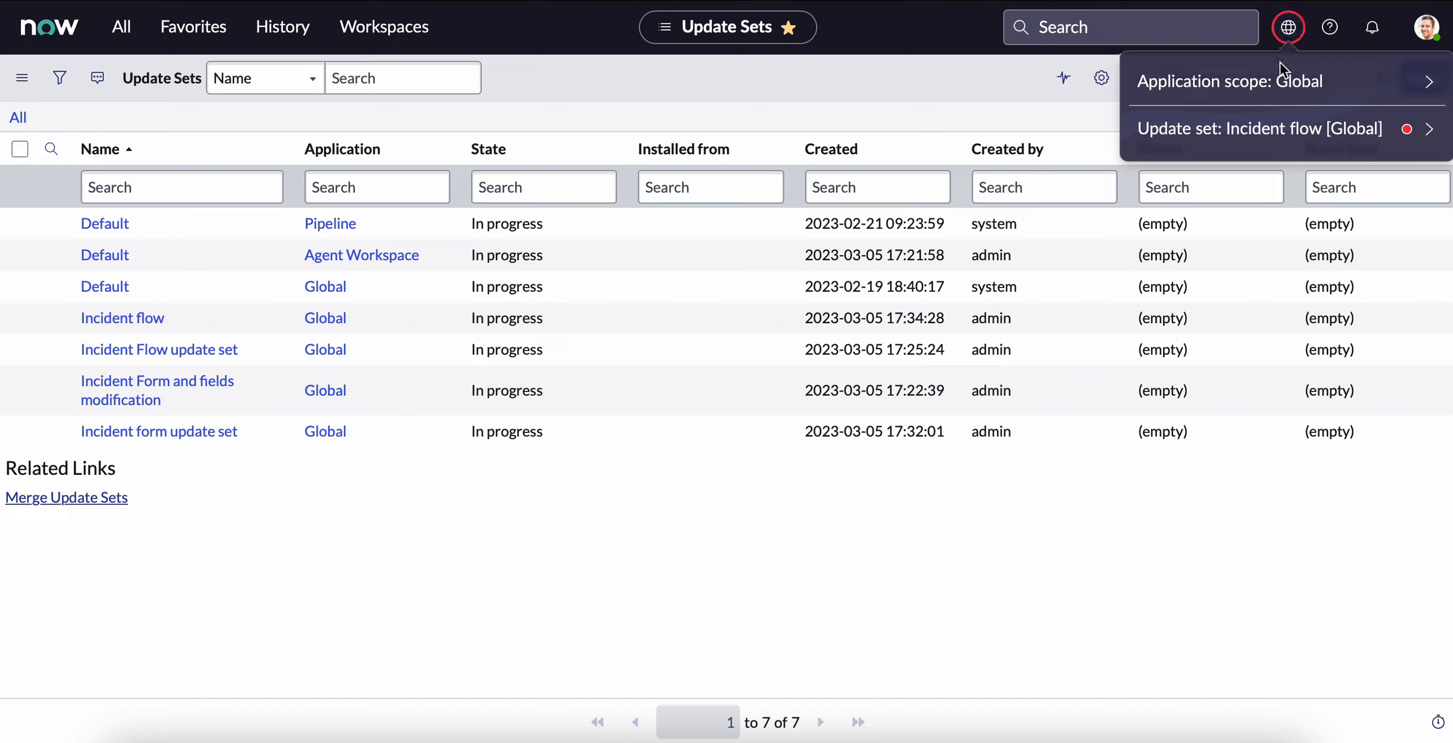
{"action": "left_click", "coordinate": [1288, 133]}
{"action": "left_click", "coordinate": [1392, 175]}
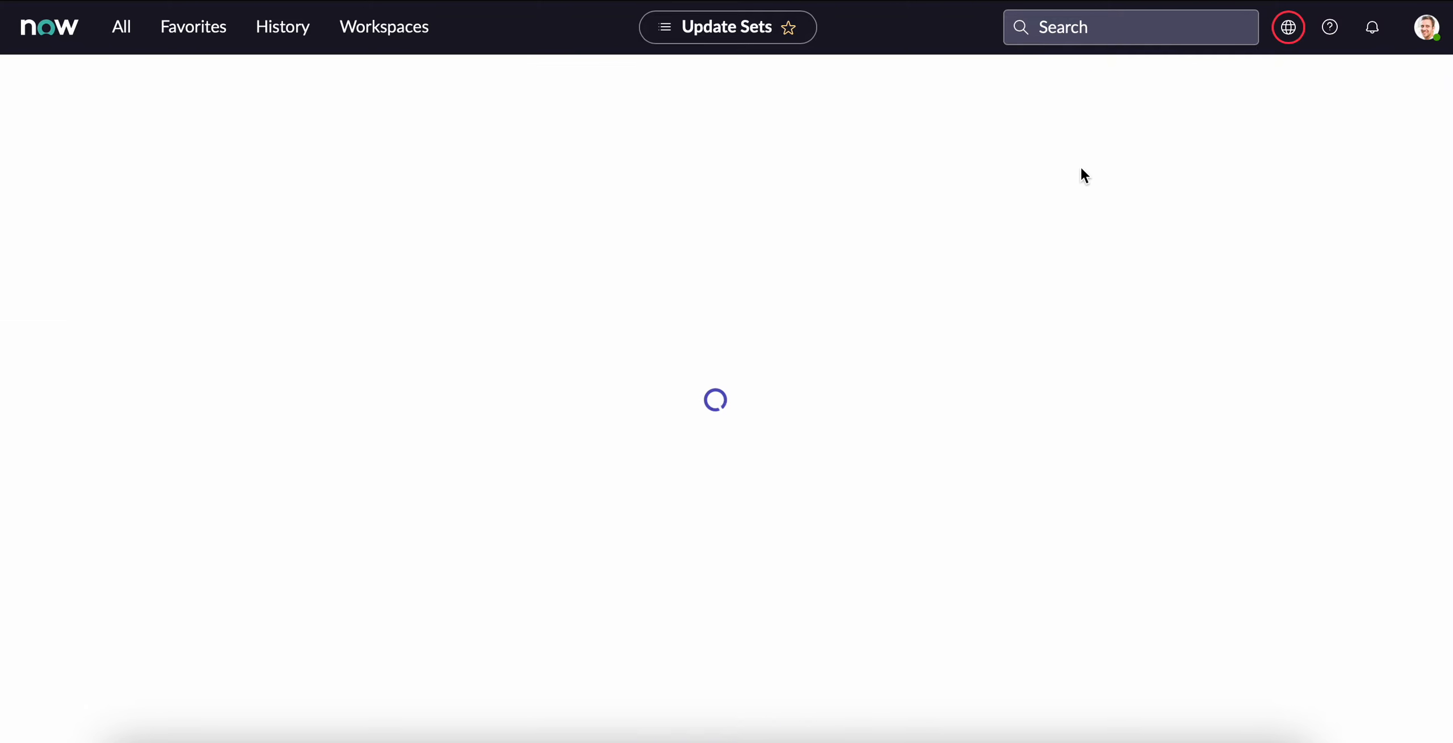
{"action": "scroll", "coordinate": [383, 499], "scroll_direction": "down", "scroll_amount": 3}
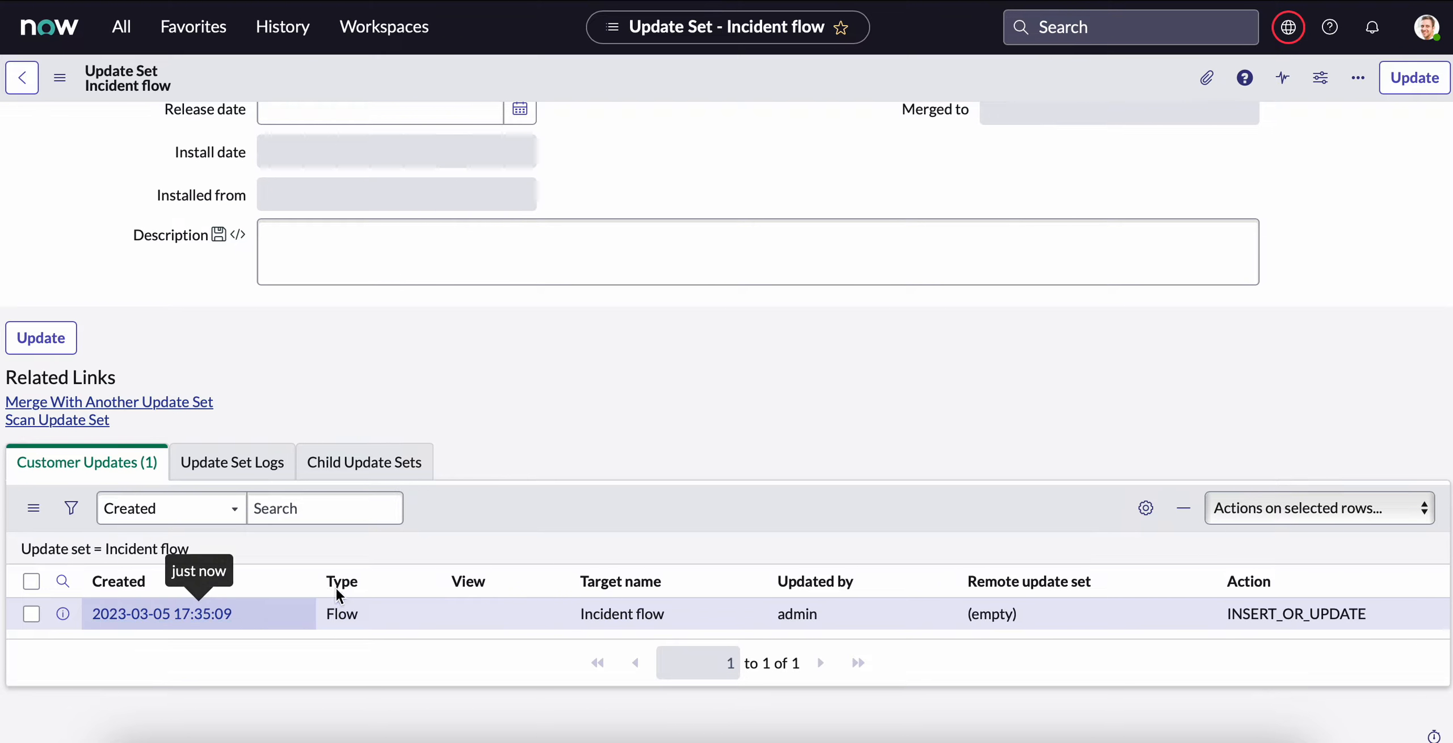
{"action": "scroll", "coordinate": [683, 369], "scroll_direction": "up", "scroll_amount": 3}
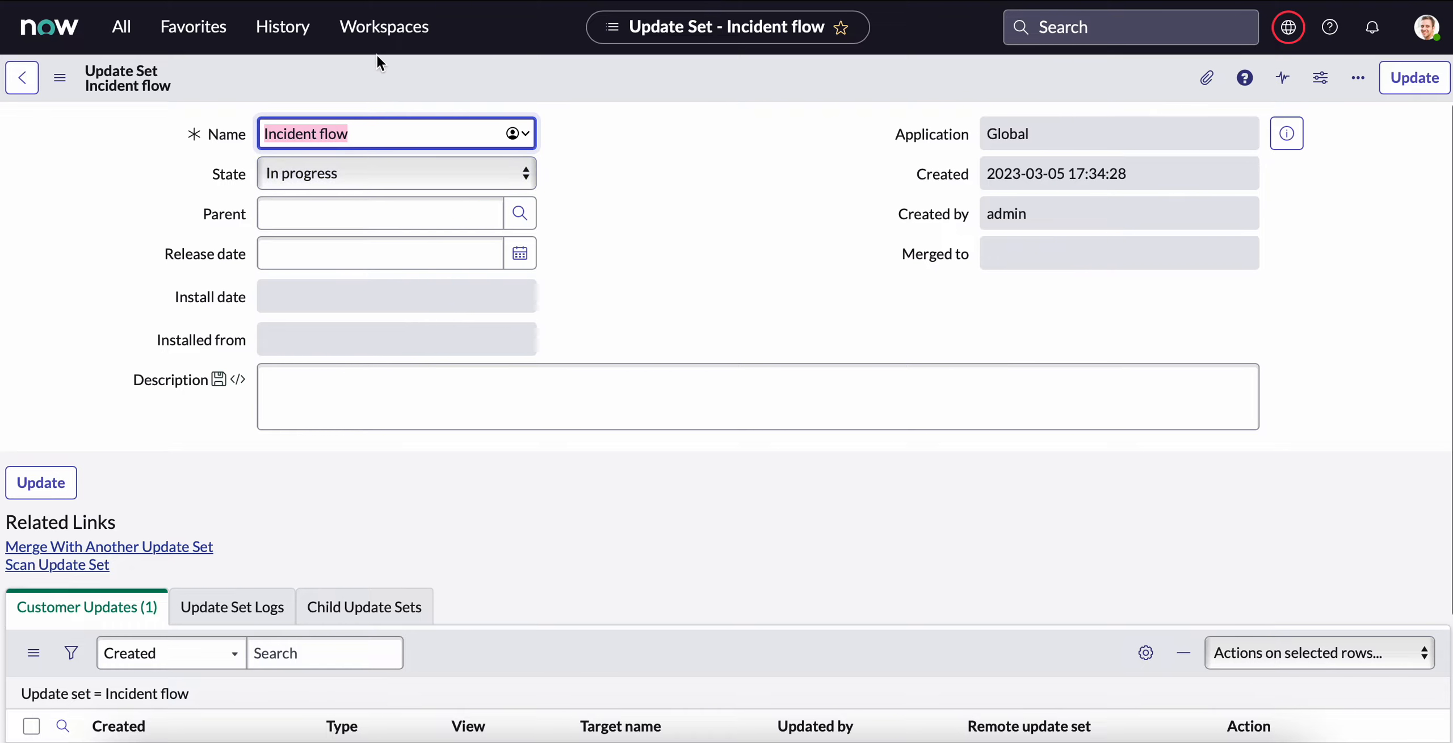
Open the Local Update Sets list and create a new update set named "Parent batch" without making it current.
{"action": "left_click", "coordinate": [121, 27]}
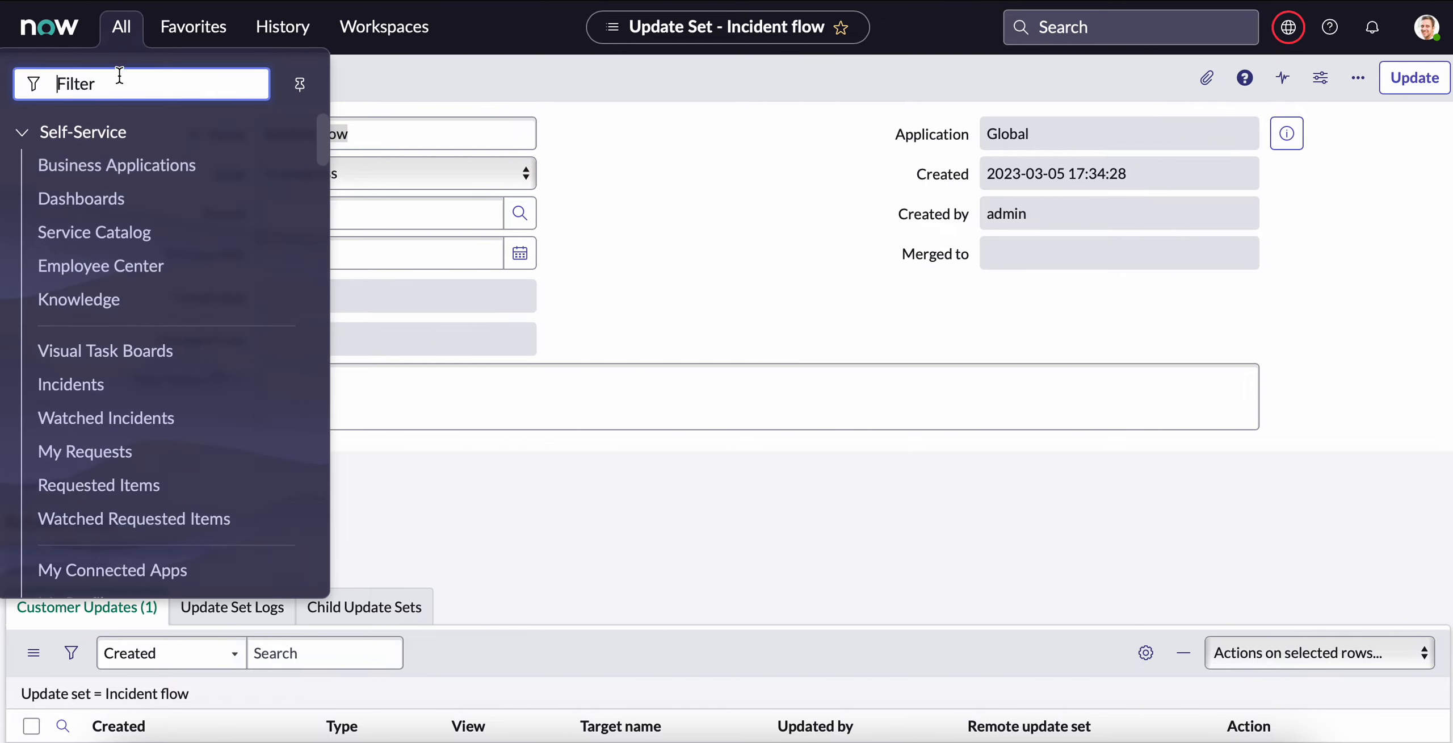
{"action": "type", "text": "update"}
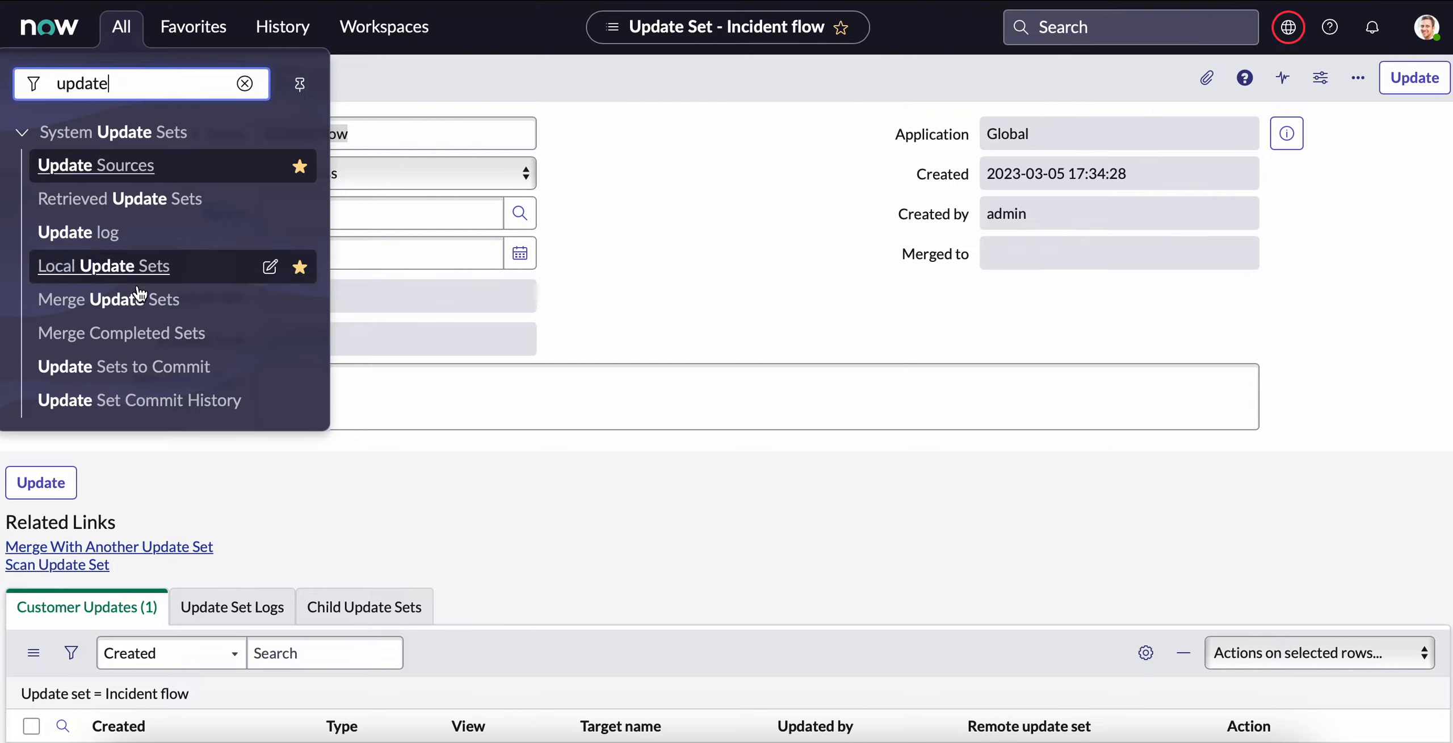
{"action": "left_click", "coordinate": [112, 271]}
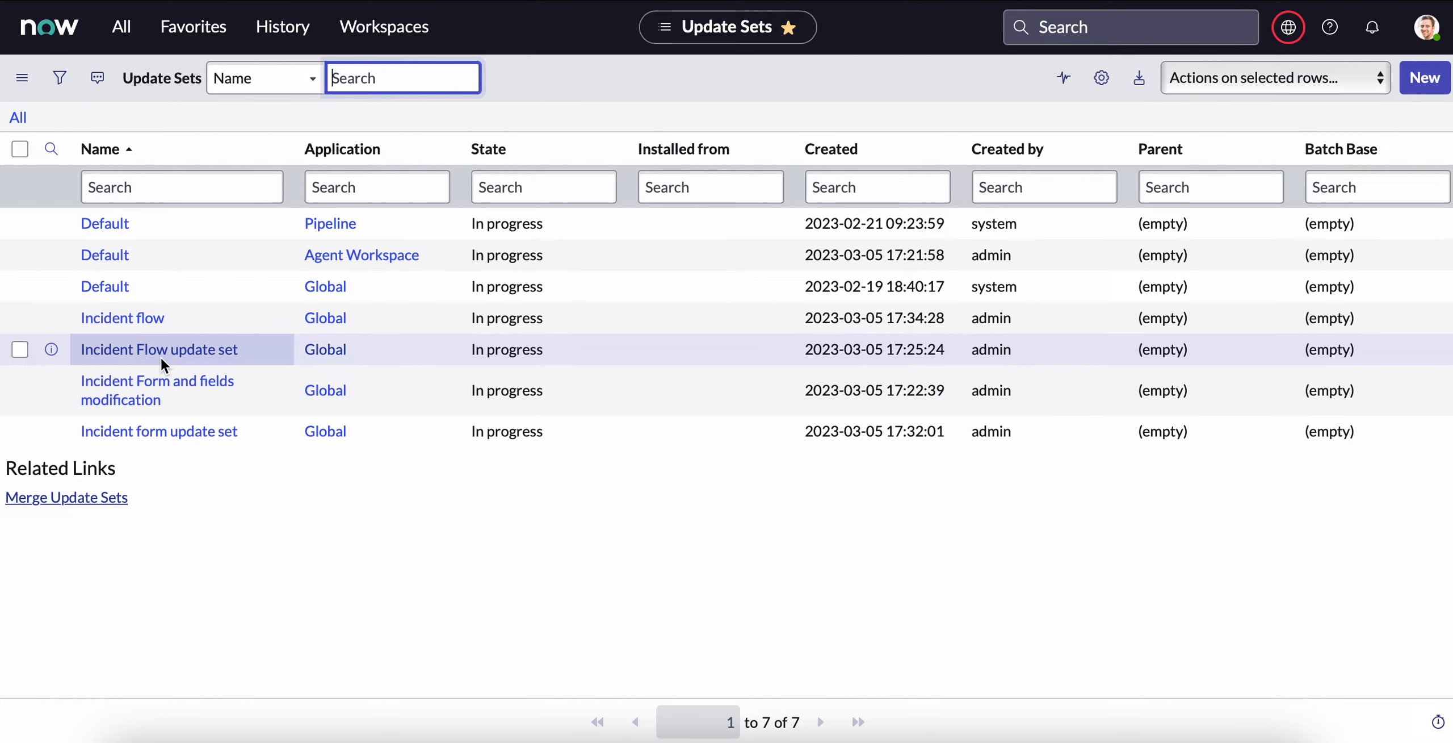
{"action": "left_click", "coordinate": [1425, 78]}
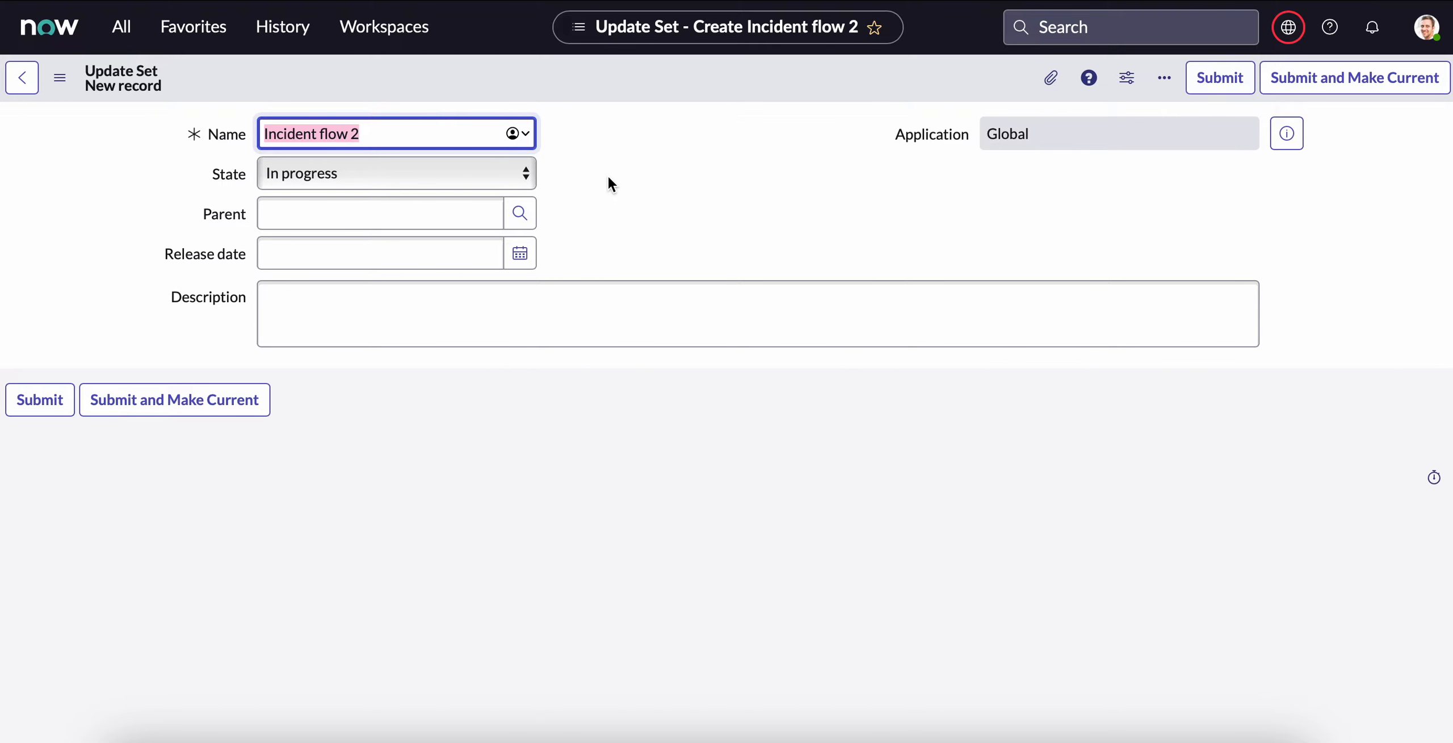
{"action": "type", "text": "Pa"}
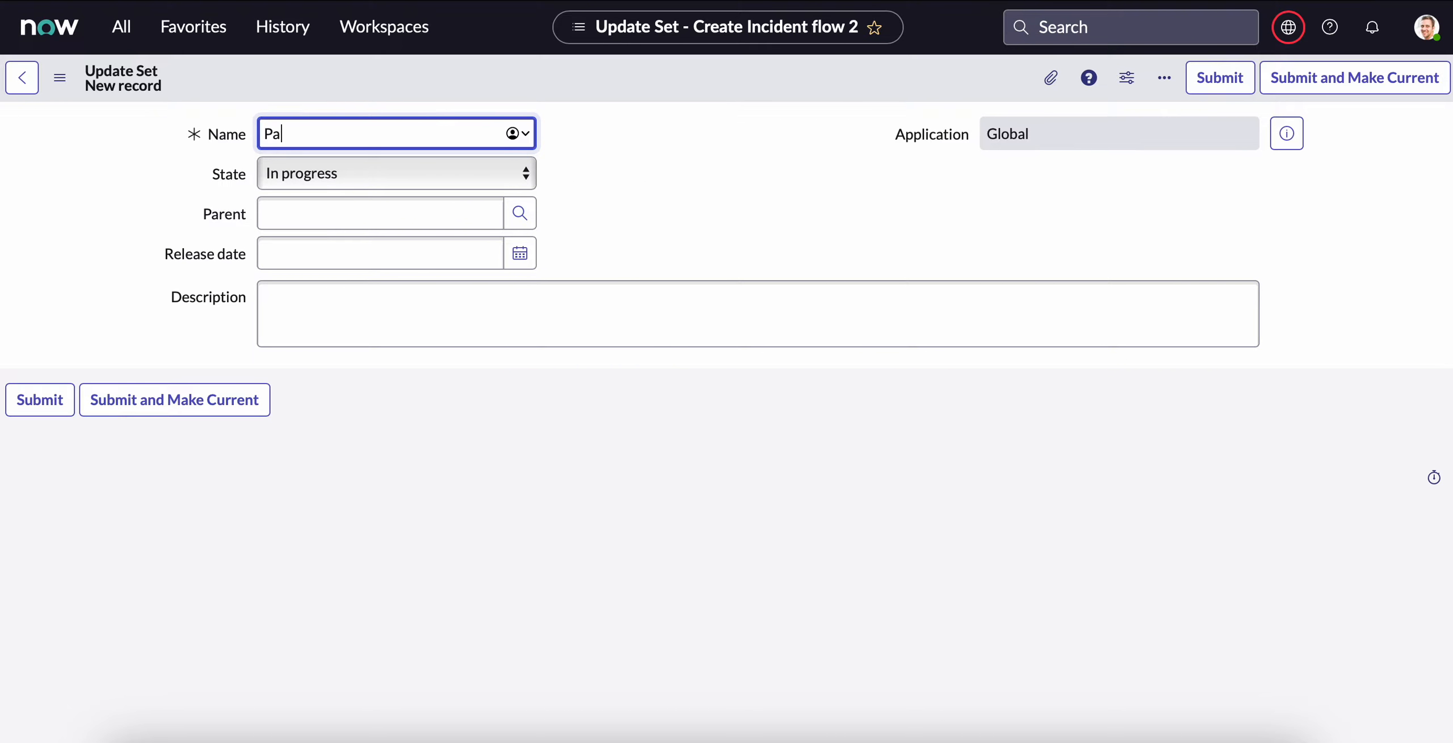
{"action": "type", "text": "rent batch"}
{"action": "left_click", "coordinate": [39, 400]}
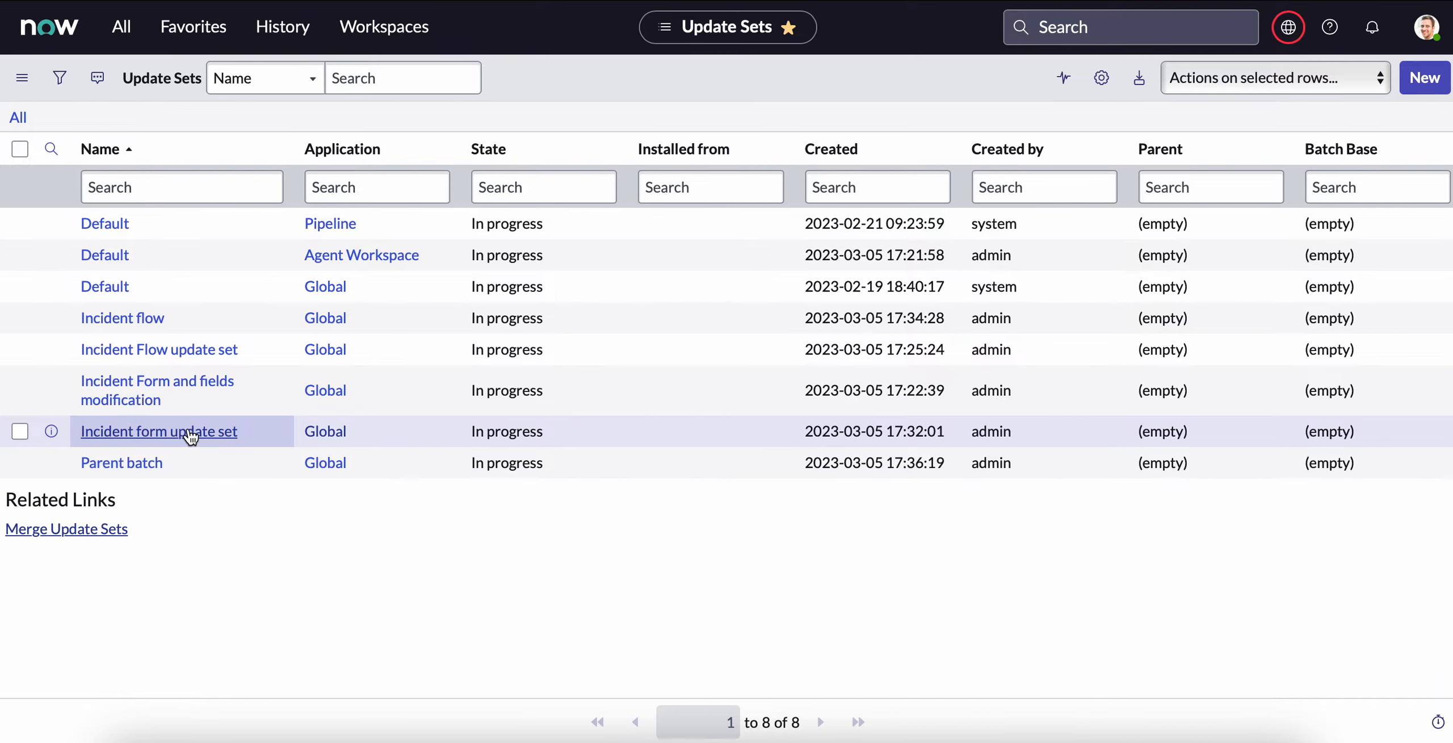
Set the Parent of the Incident form update set to Parent batch directly in the list.
{"action": "double_click", "coordinate": [1206, 430]}
{"action": "type", "text": "parent"}
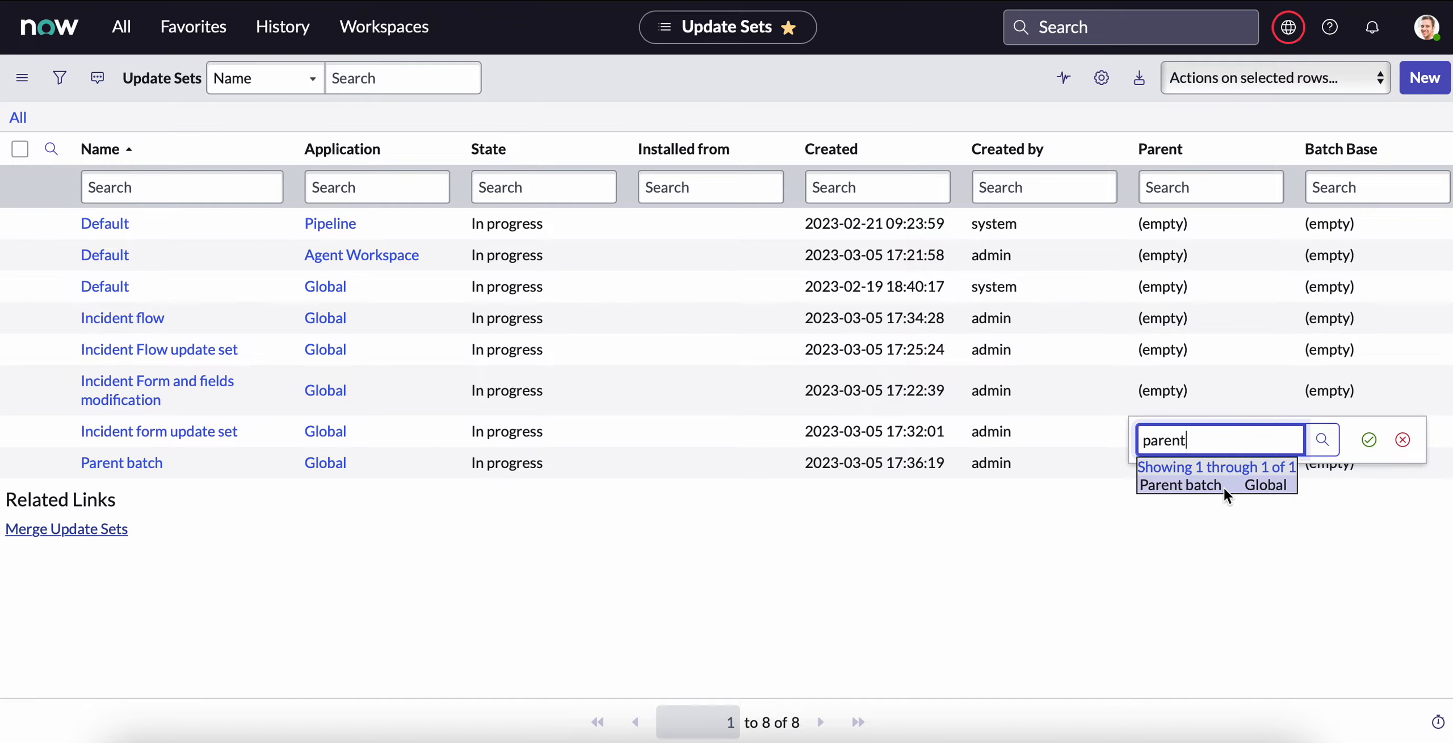
{"action": "left_click", "coordinate": [1224, 486]}
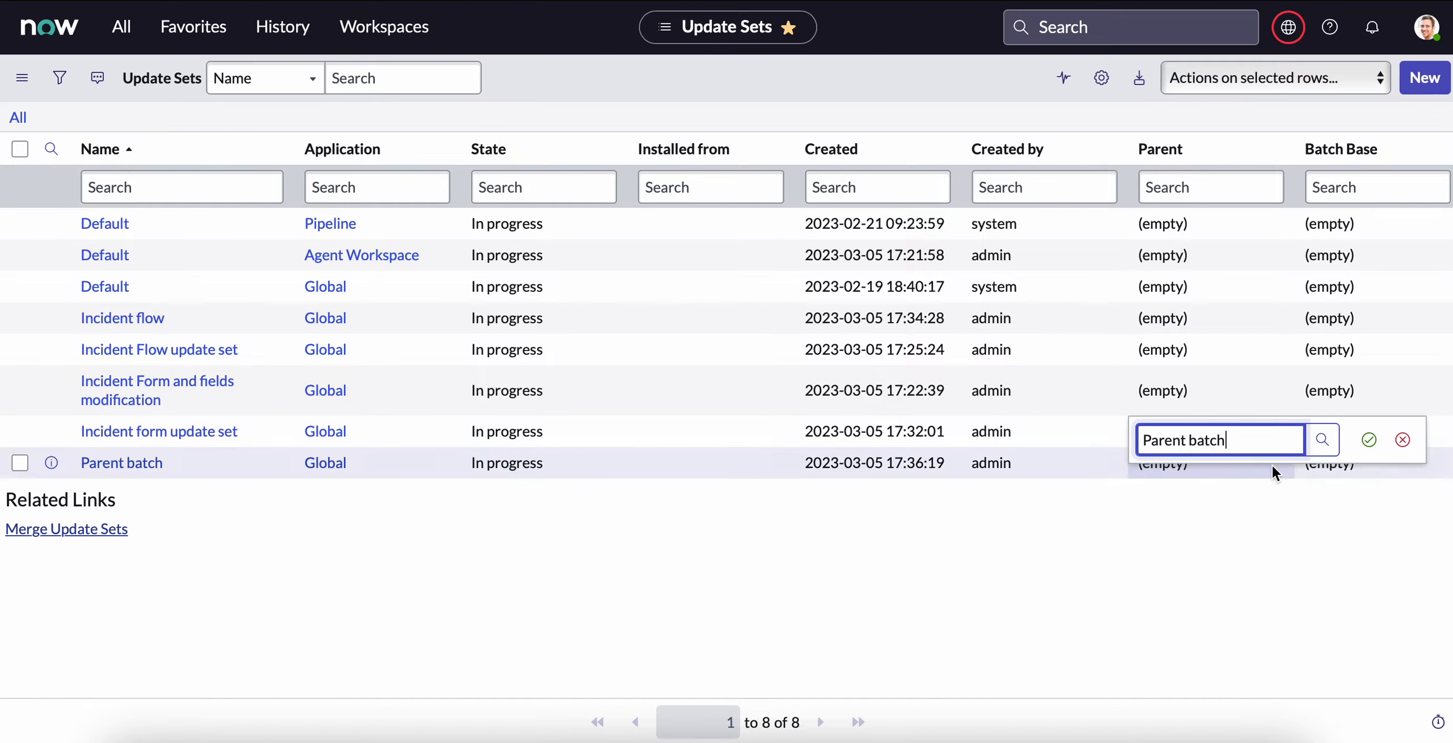
{"action": "left_click", "coordinate": [1367, 442]}
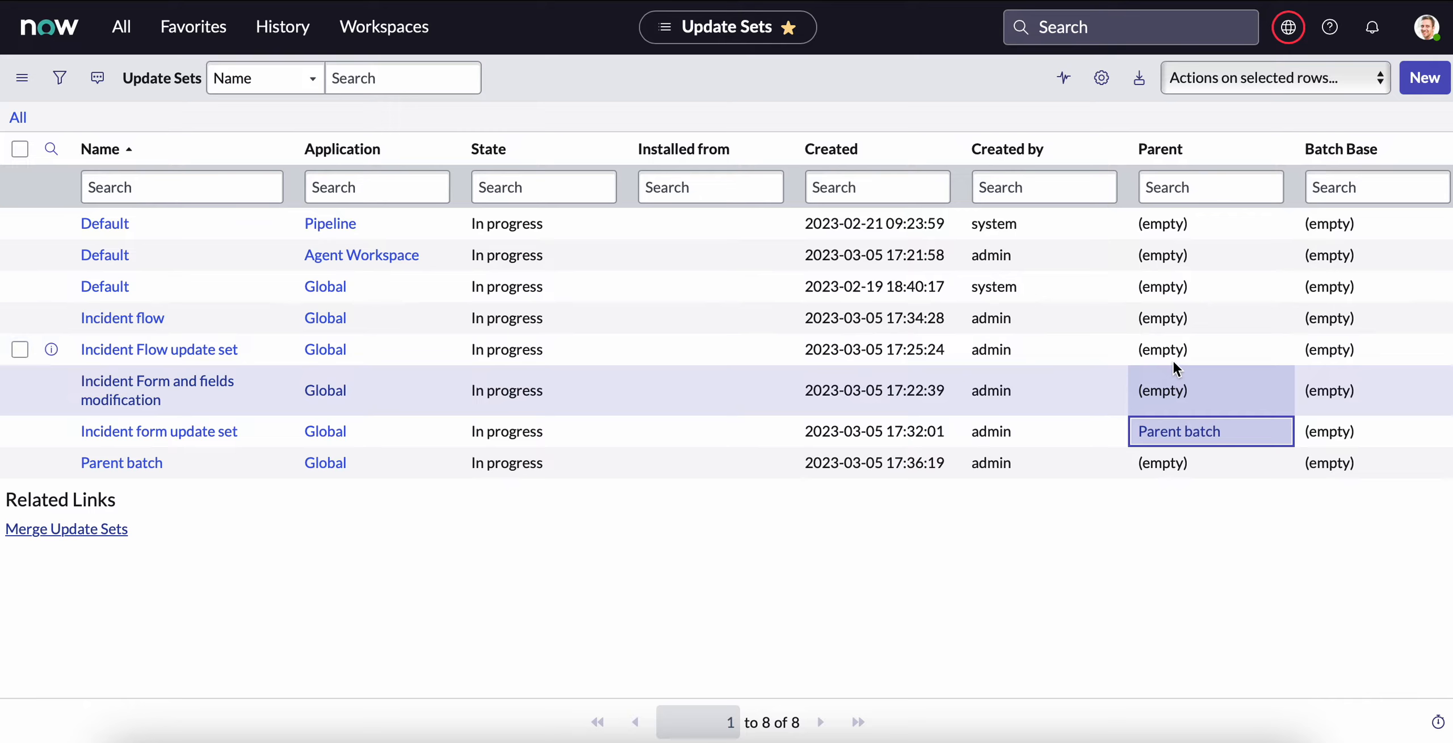
Set the Parent of the Incident flow update set to Parent batch directly in the list.
{"action": "double_click", "coordinate": [1226, 340]}
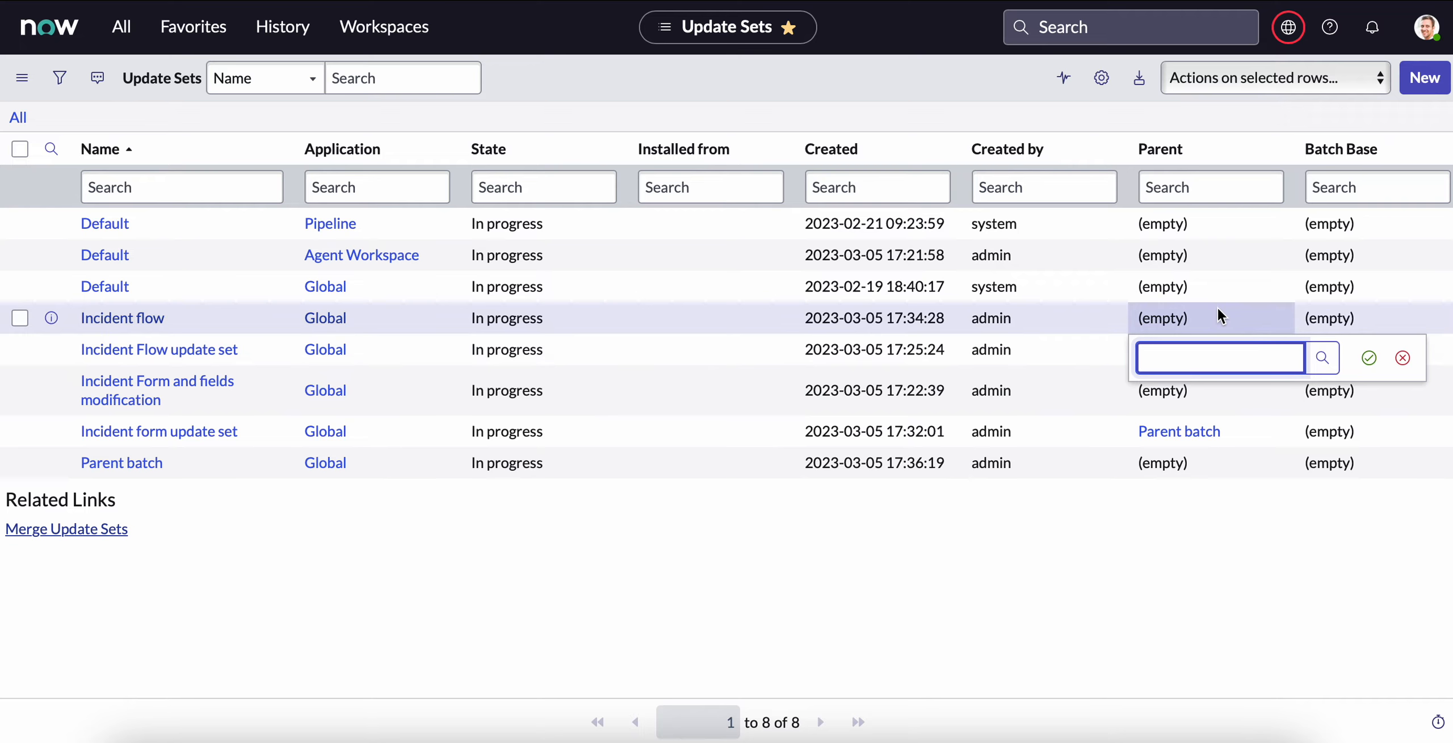
{"action": "double_click", "coordinate": [1221, 316]}
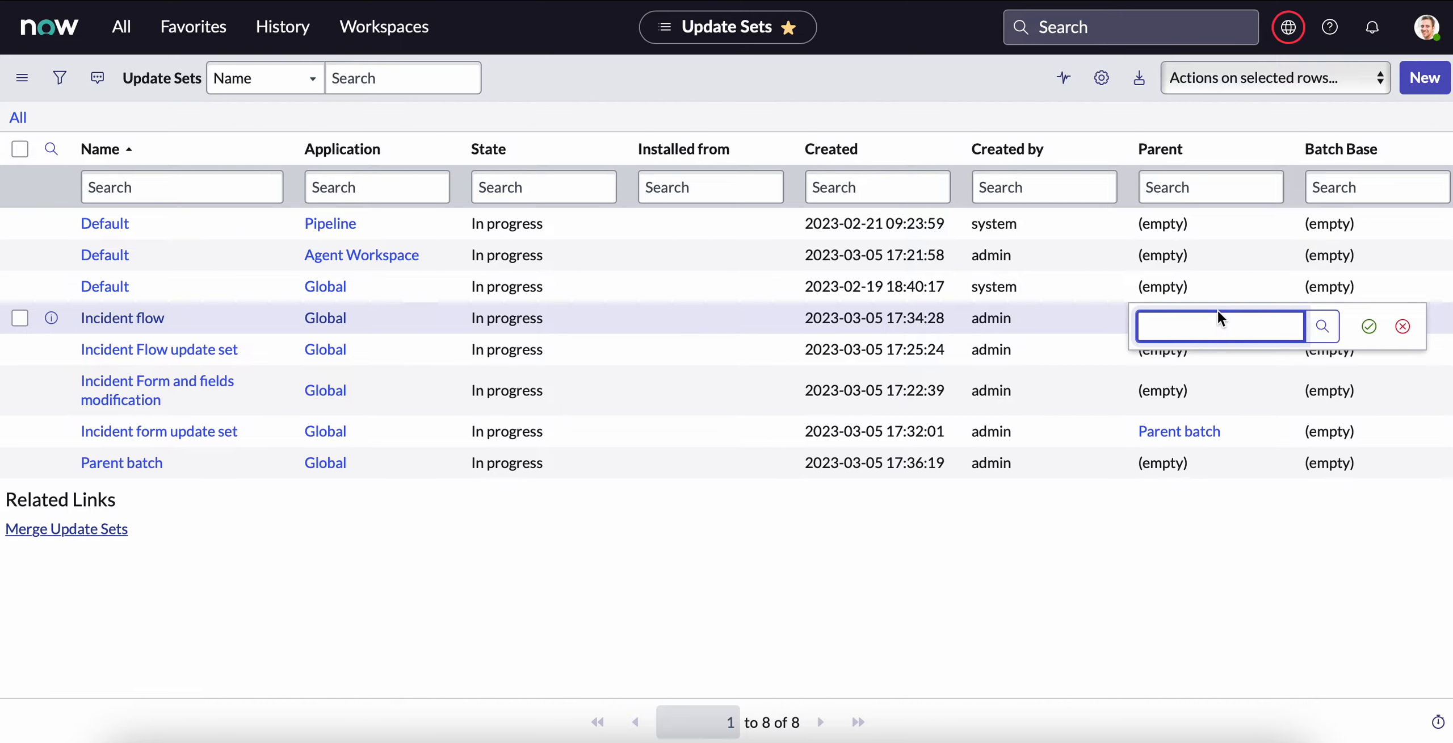
{"action": "type", "text": "parent"}
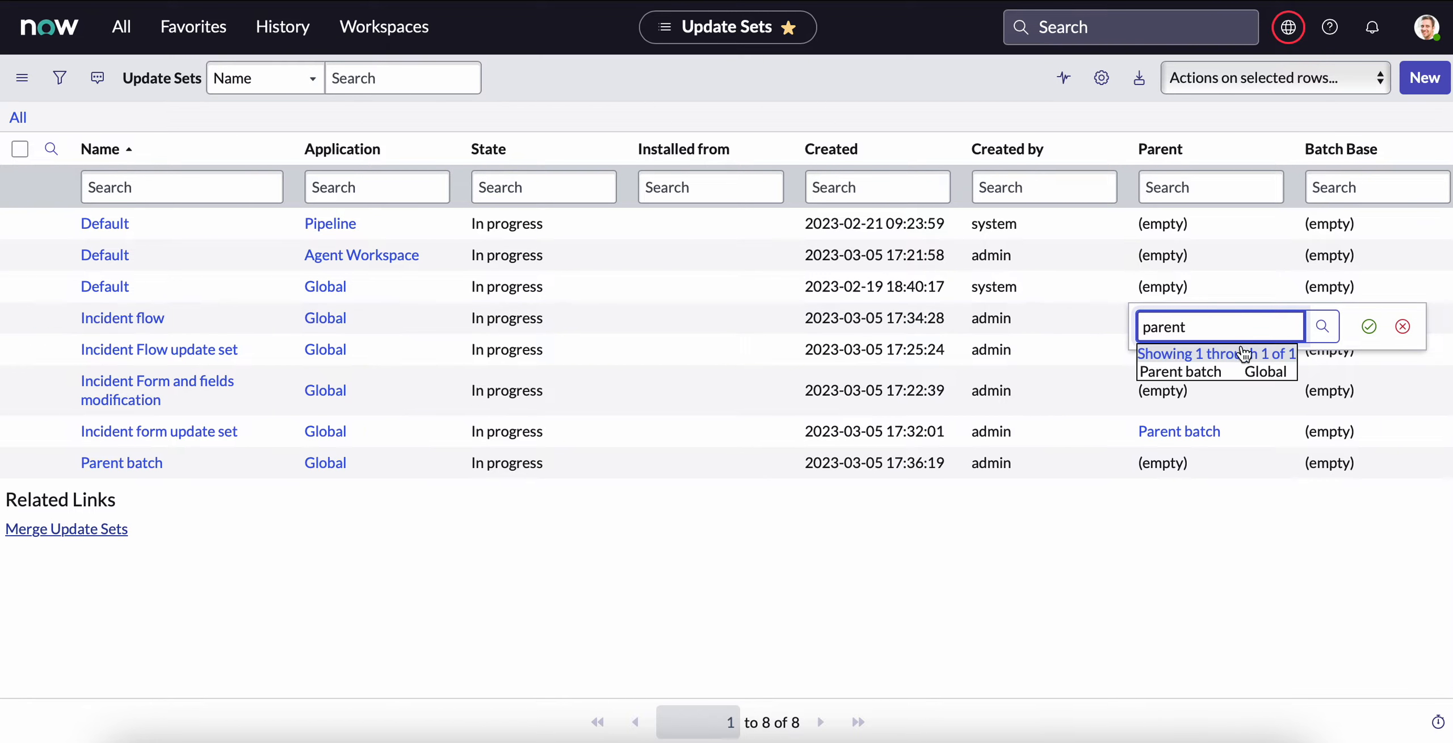
{"action": "left_click", "coordinate": [1235, 373]}
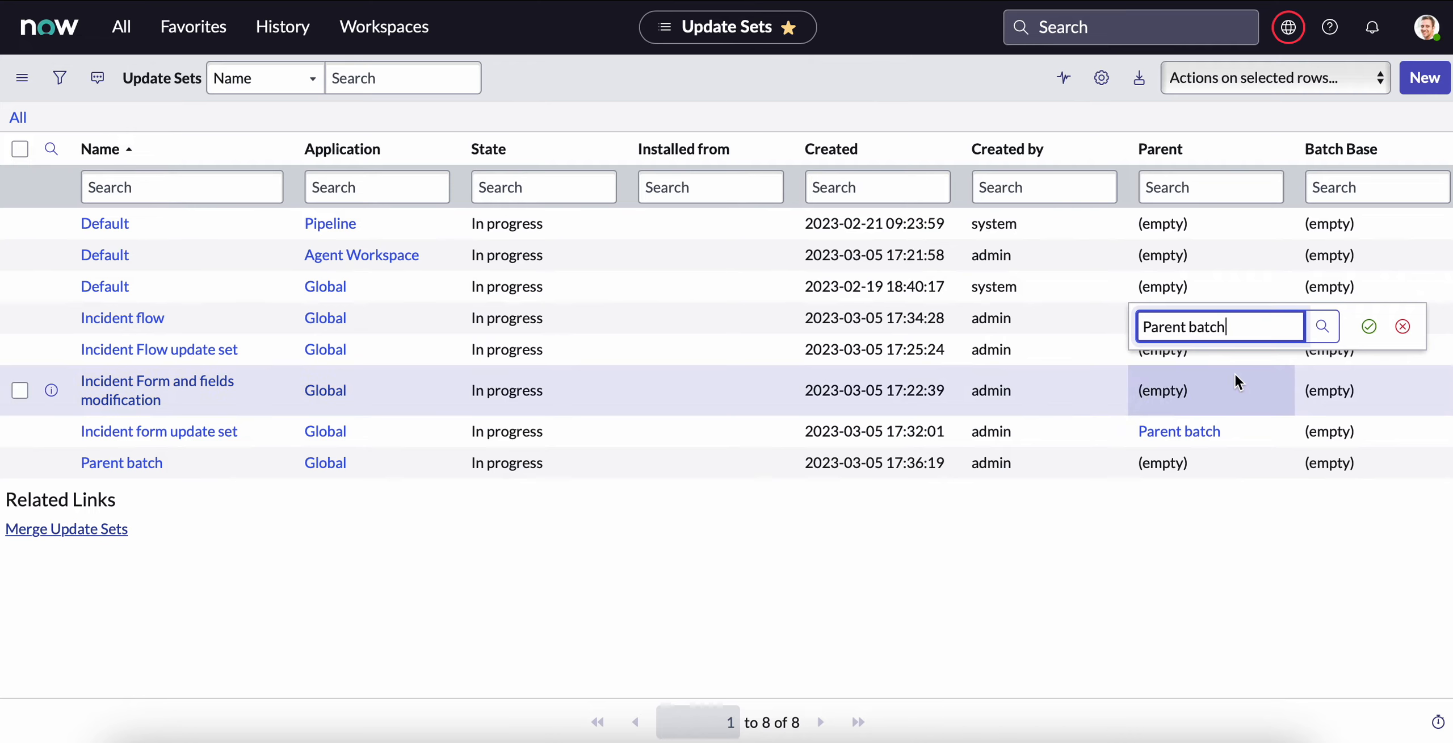
{"action": "left_click", "coordinate": [1371, 327]}
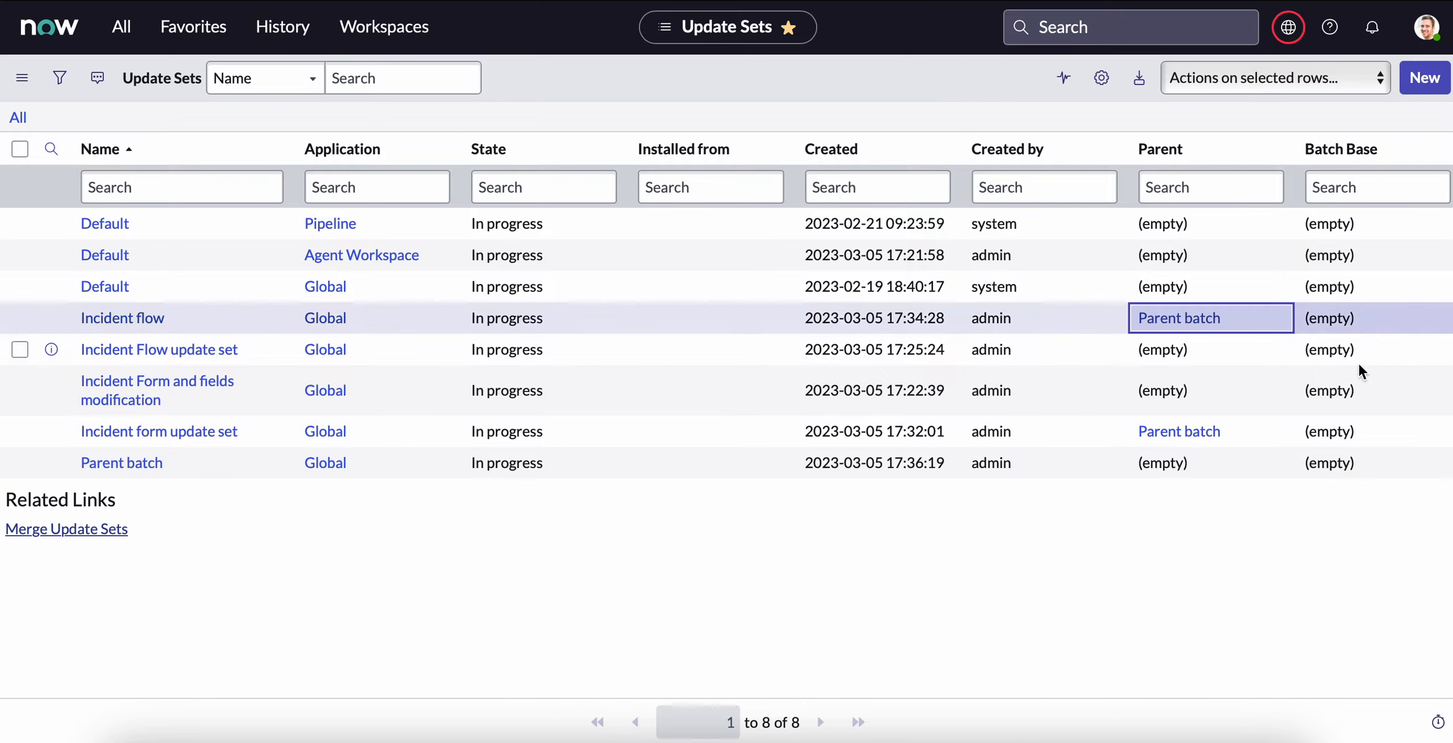
Check the Incident flow record's parent, then filter the Update Sets list by Parent batch and clear the filter again.
{"action": "left_click", "coordinate": [120, 319]}
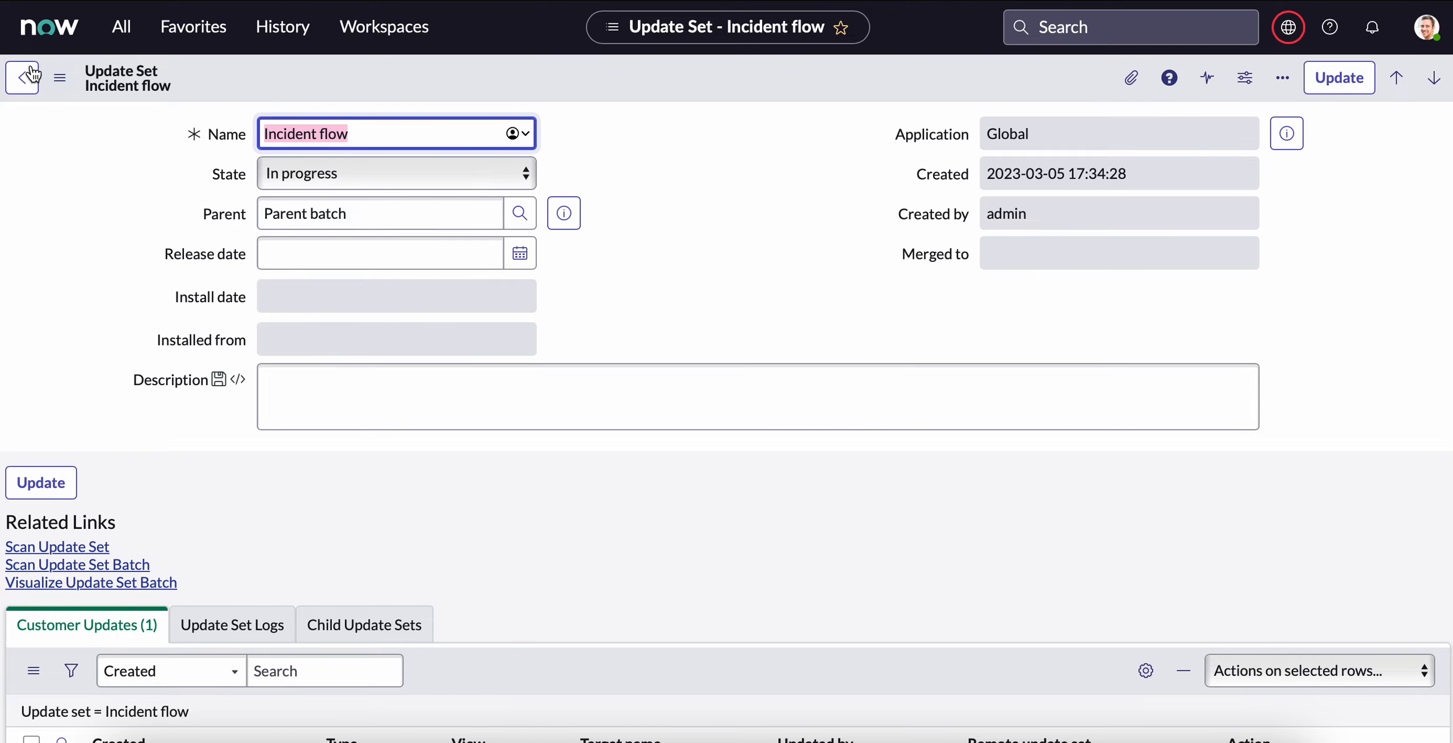
{"action": "left_click", "coordinate": [22, 84]}
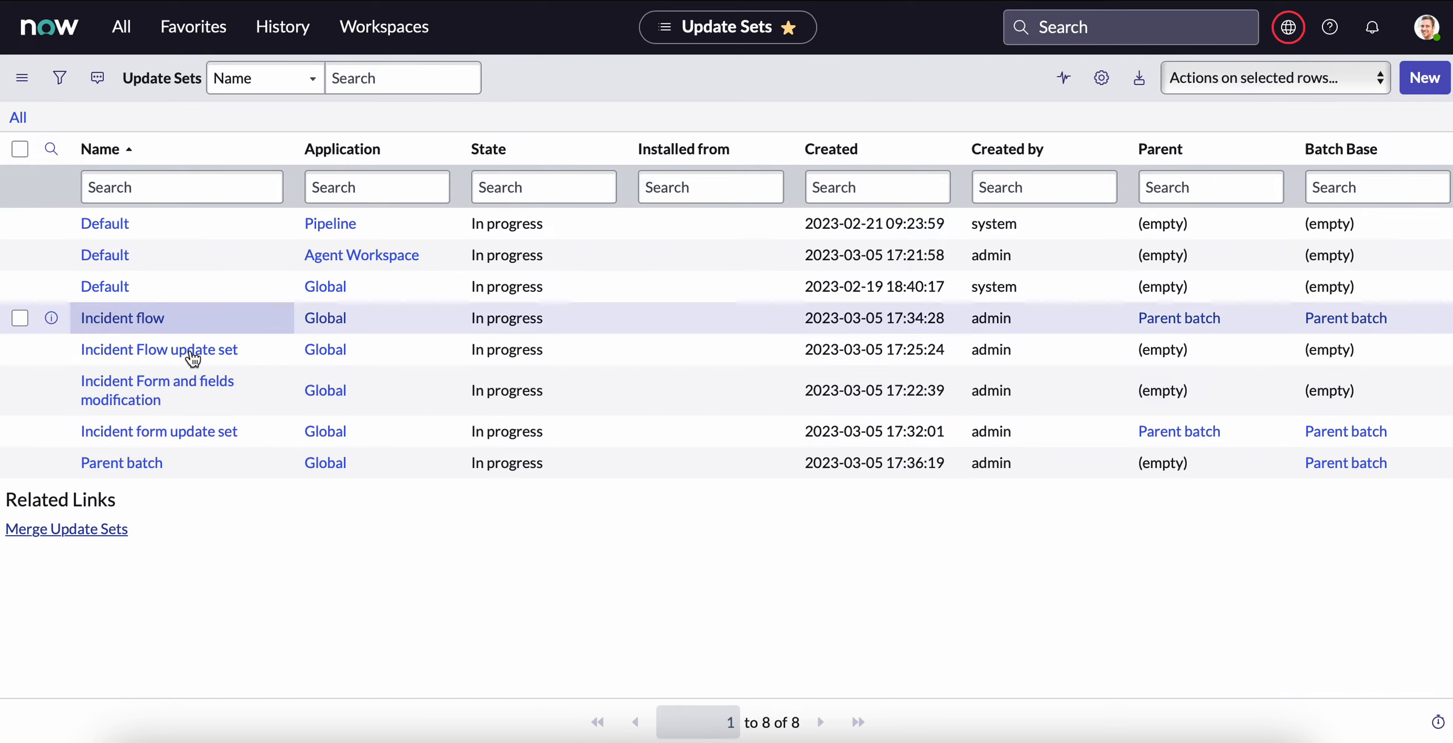
{"action": "right_click", "coordinate": [1193, 318]}
{"action": "left_click", "coordinate": [1242, 334]}
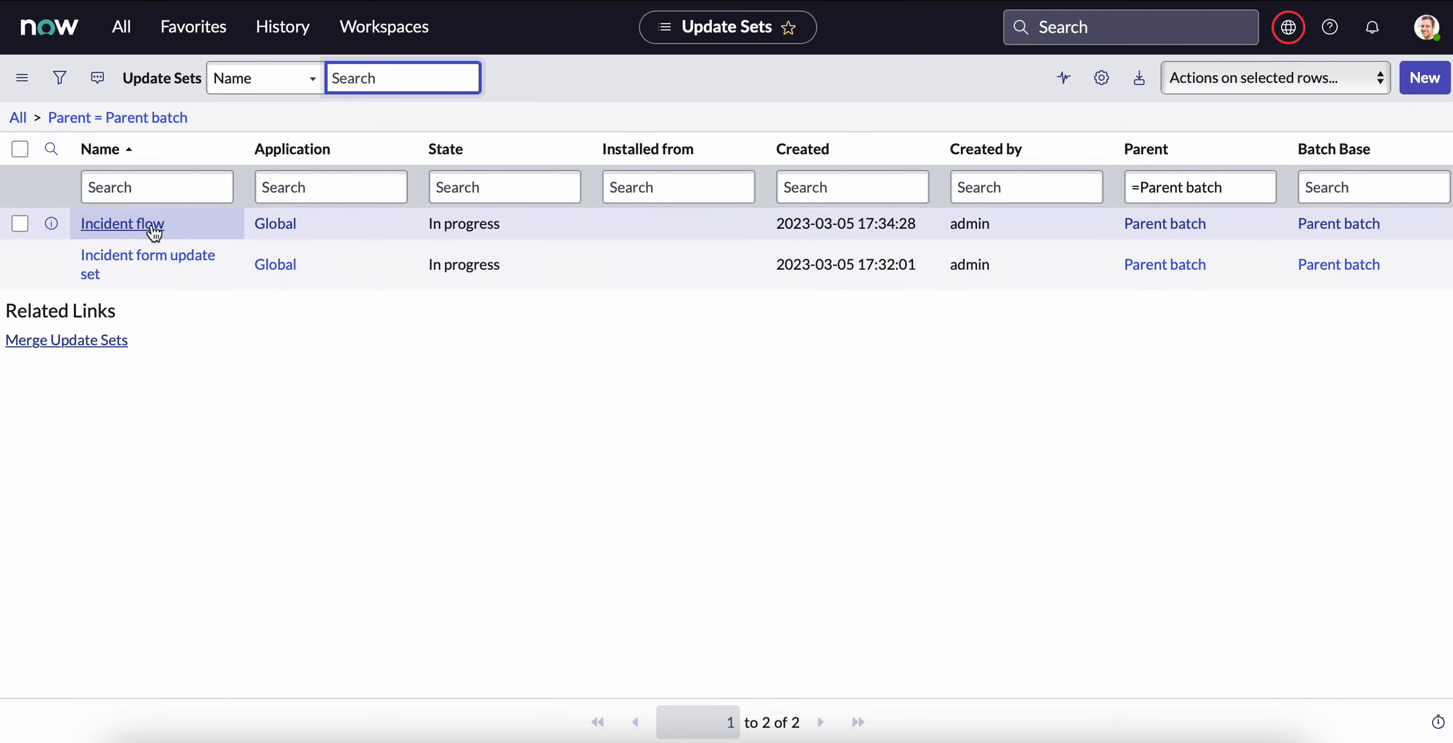
{"action": "left_click", "coordinate": [17, 117]}
Open the Parent batch update set and review the update sets included in its batch.
{"action": "left_click", "coordinate": [120, 466]}
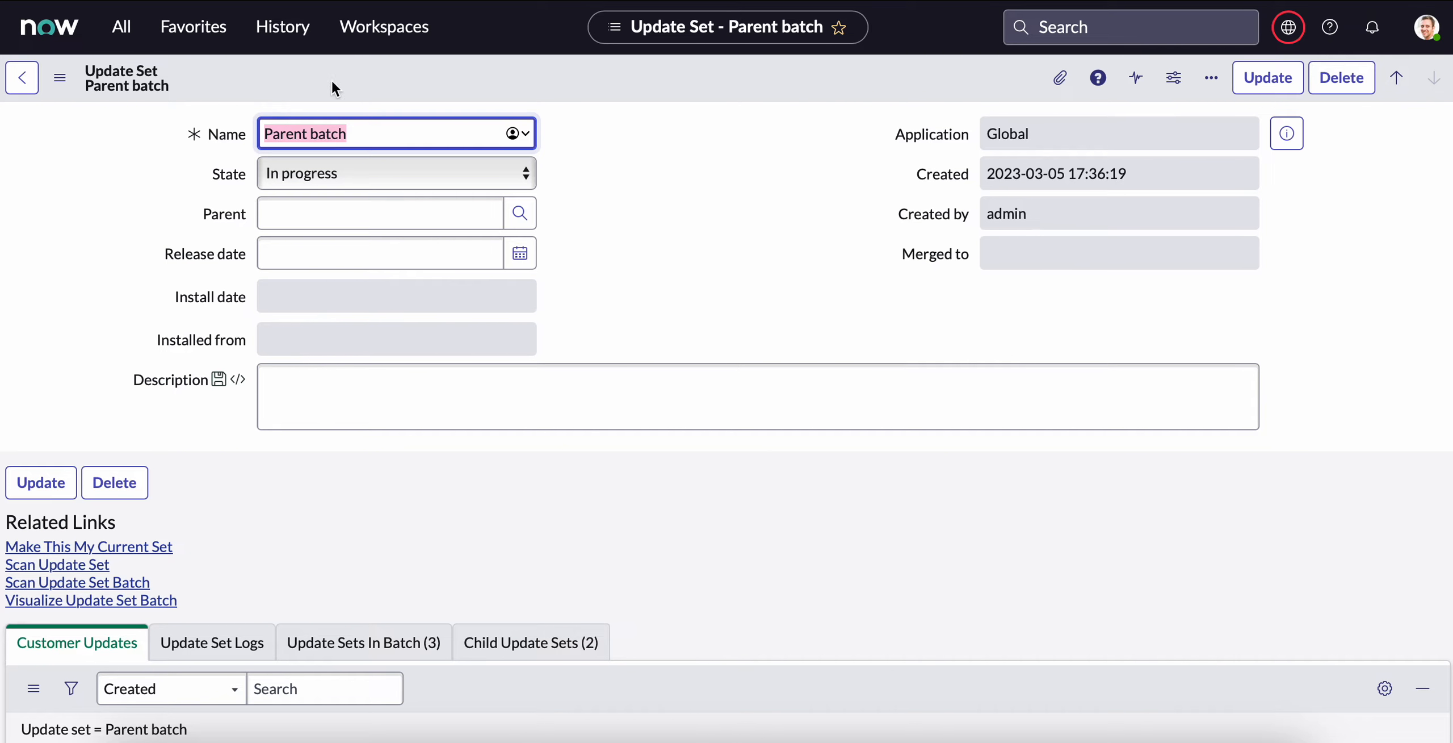
{"action": "scroll", "coordinate": [306, 294], "scroll_direction": "down", "scroll_amount": 1}
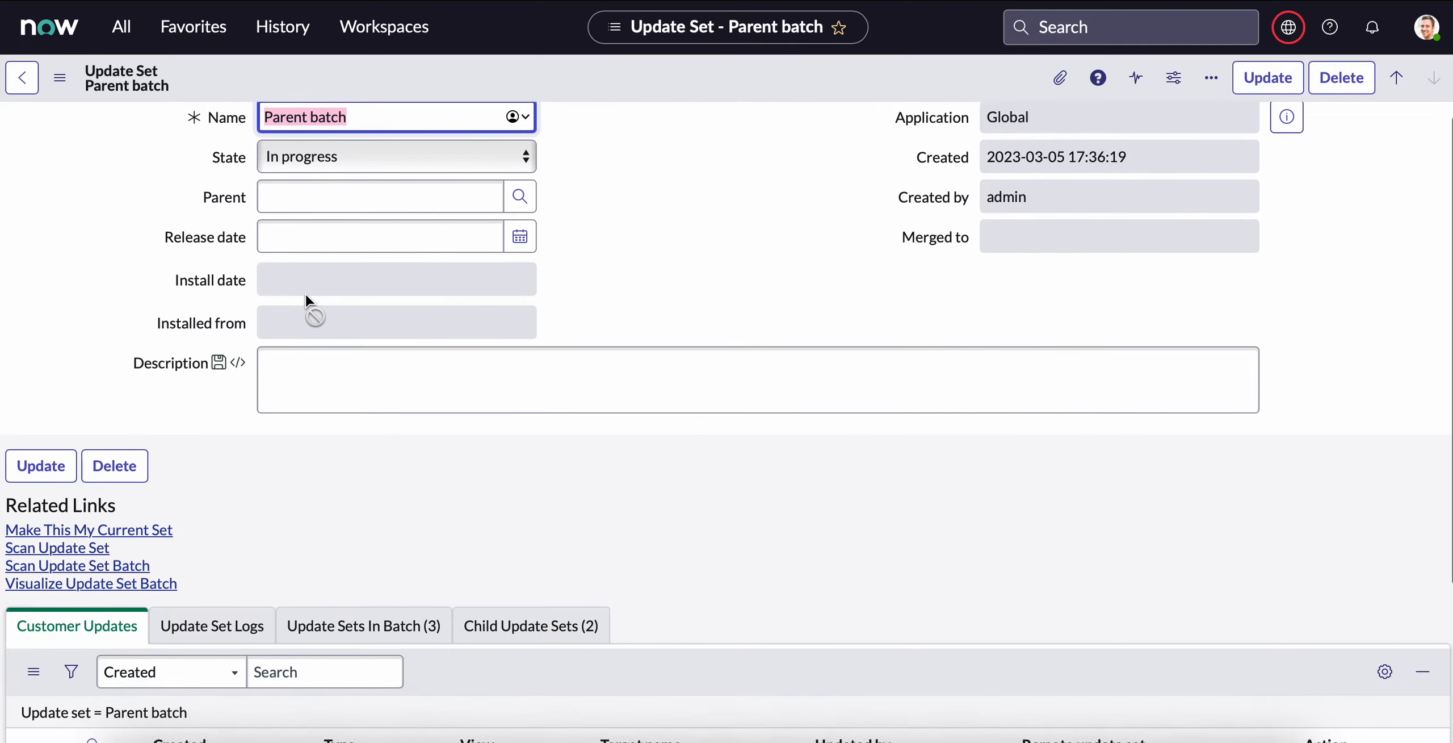
{"action": "scroll", "coordinate": [305, 295], "scroll_direction": "down", "scroll_amount": 4}
{"action": "left_click", "coordinate": [401, 398]}
{"action": "scroll", "coordinate": [402, 398], "scroll_direction": "down", "scroll_amount": 2}
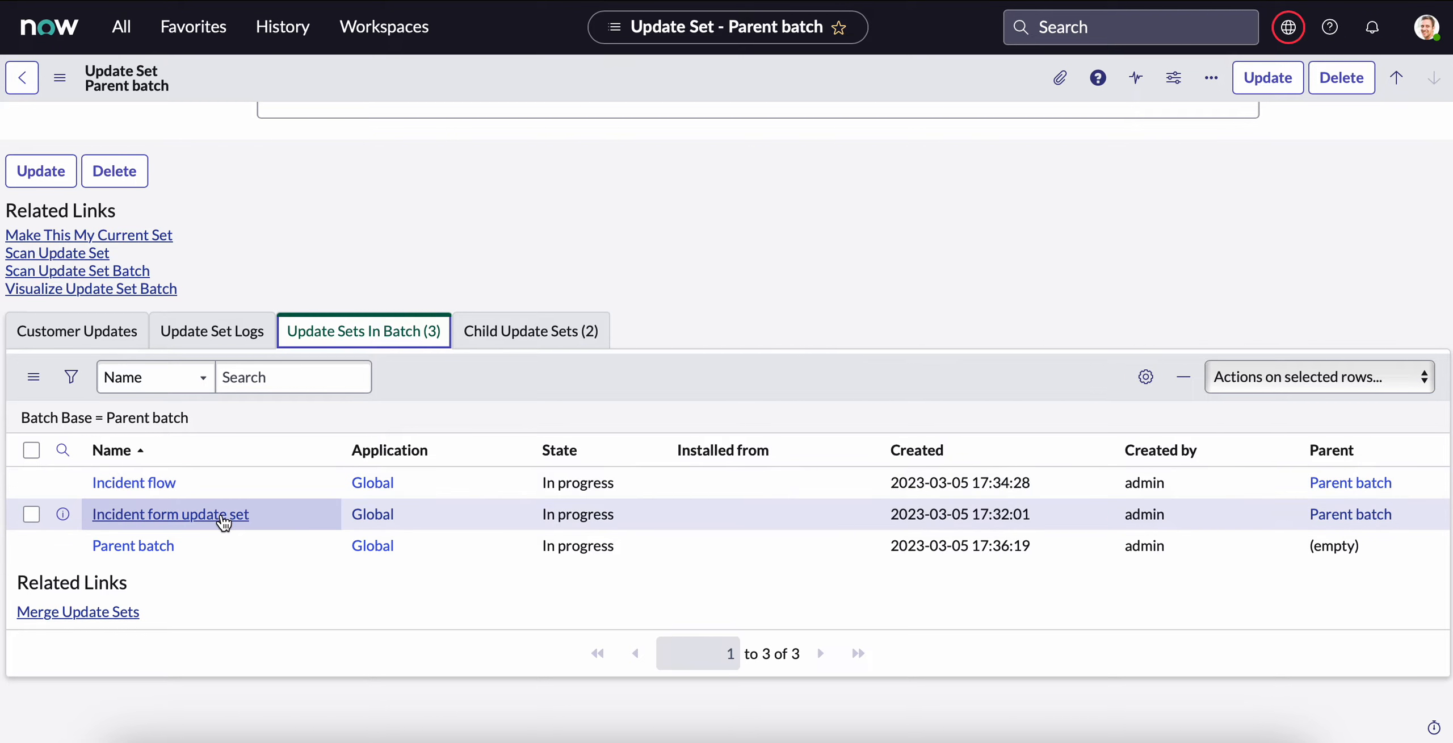
Set the Parent batch State to Complete and accept completing all update sets in the batch.
{"action": "scroll", "coordinate": [256, 367], "scroll_direction": "up", "scroll_amount": 3}
{"action": "scroll", "coordinate": [256, 367], "scroll_direction": "up", "scroll_amount": 2}
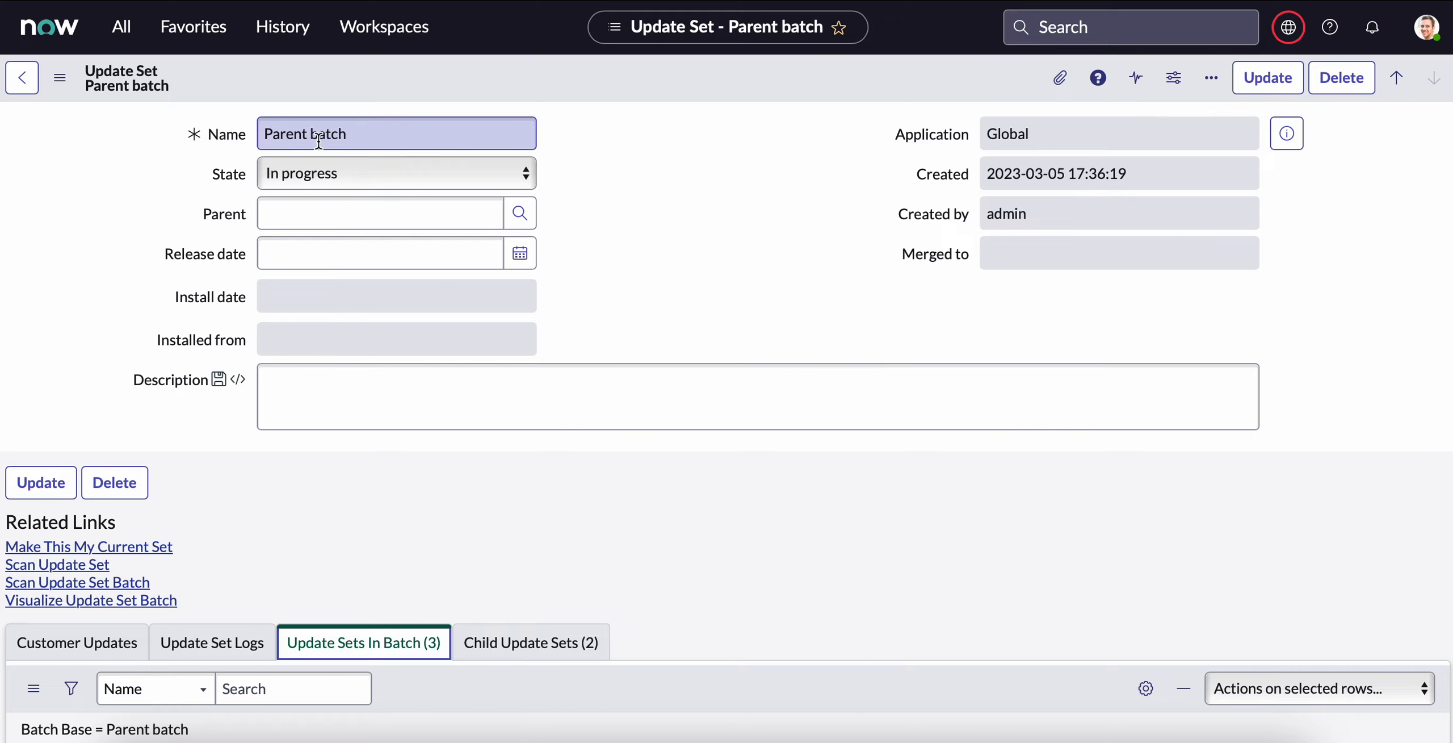
{"action": "left_click", "coordinate": [396, 173]}
{"action": "left_click", "coordinate": [396, 193]}
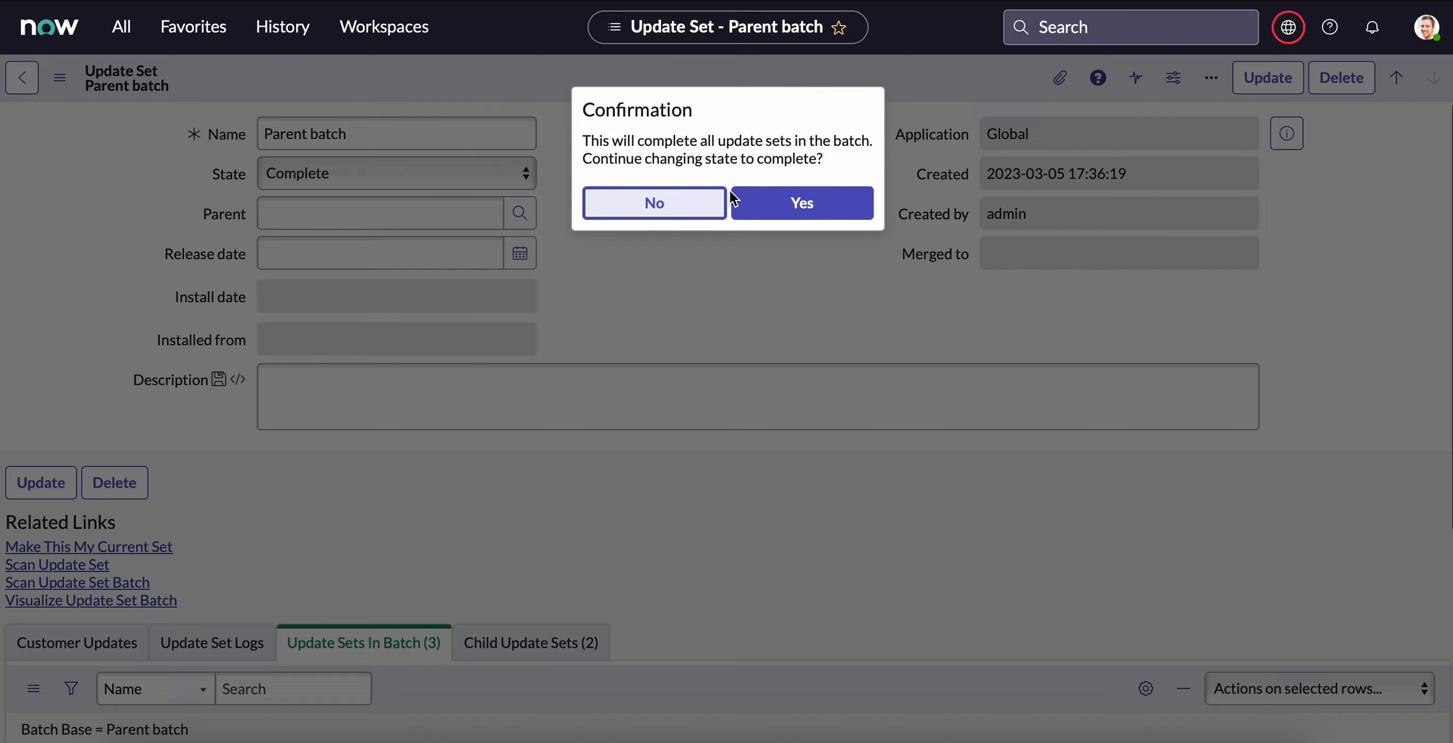
{"action": "left_click", "coordinate": [789, 202]}
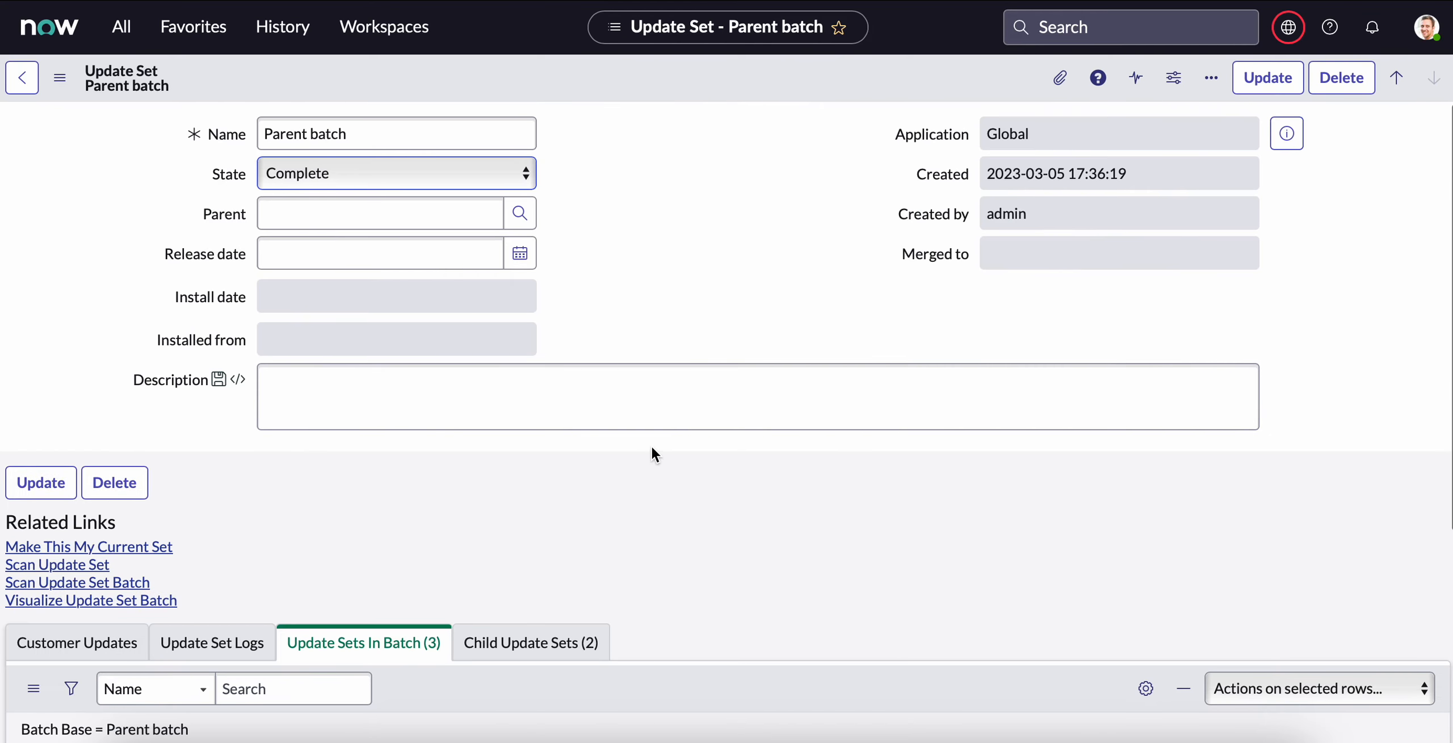
Save the Parent batch record and check the states of the update sets in the batch.
{"action": "right_click", "coordinate": [597, 78]}
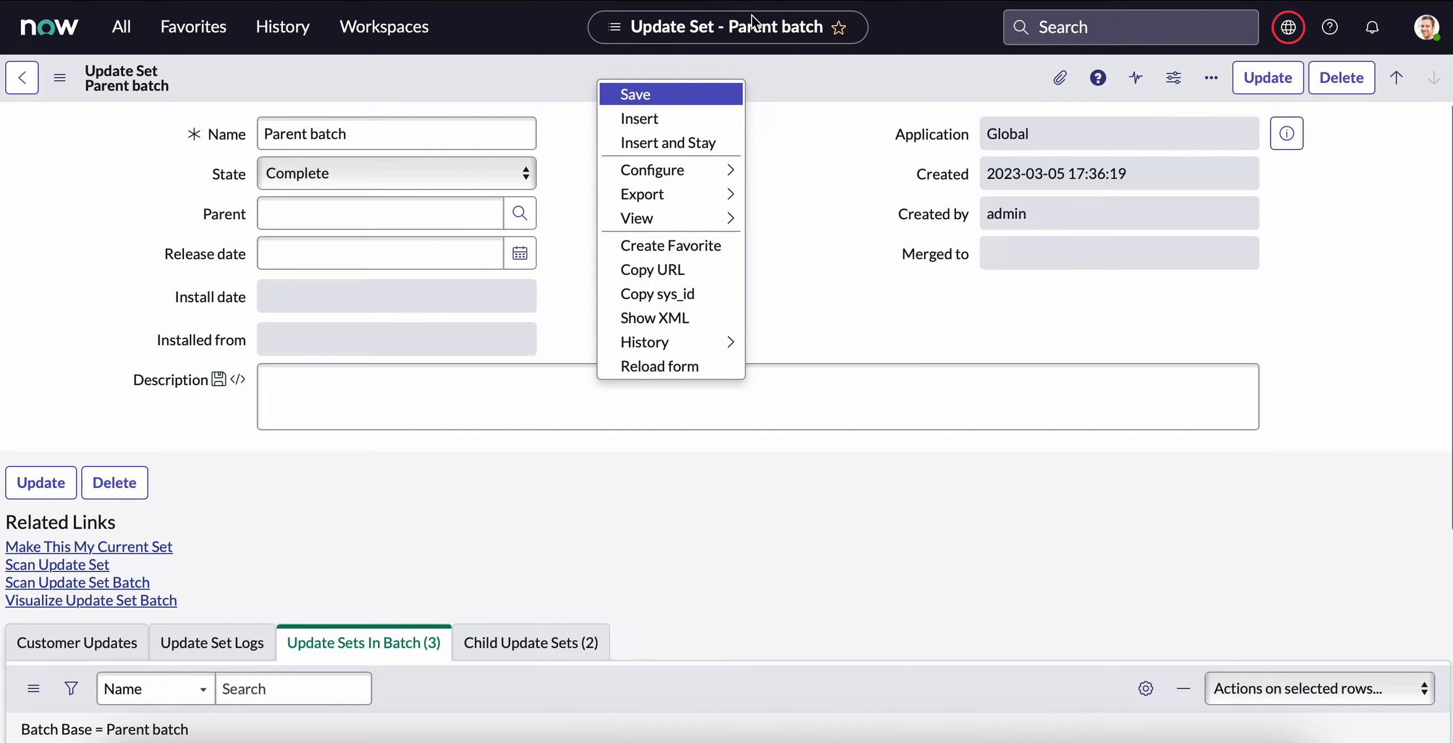
{"action": "left_click", "coordinate": [795, 86]}
{"action": "key", "text": "super+r"}
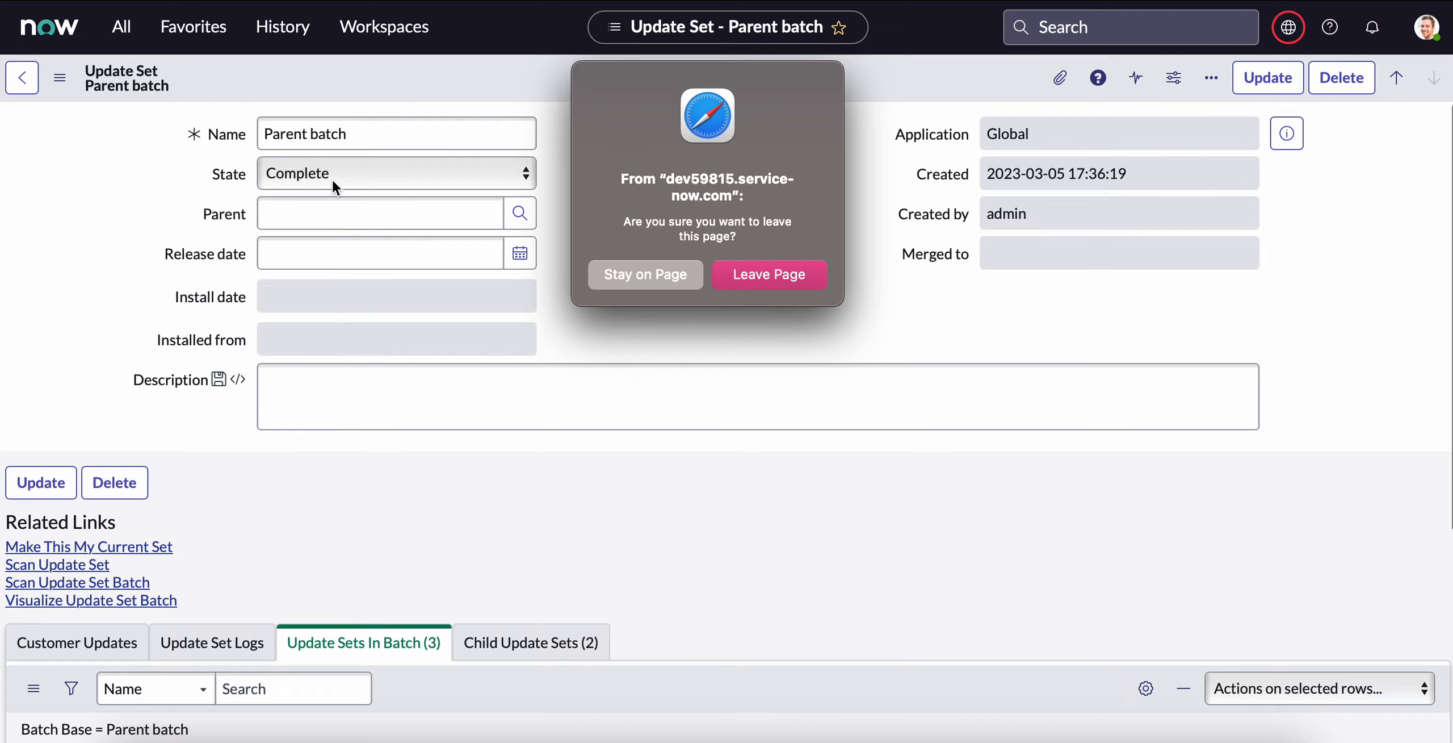
{"action": "left_click", "coordinate": [645, 278]}
{"action": "right_click", "coordinate": [623, 86]}
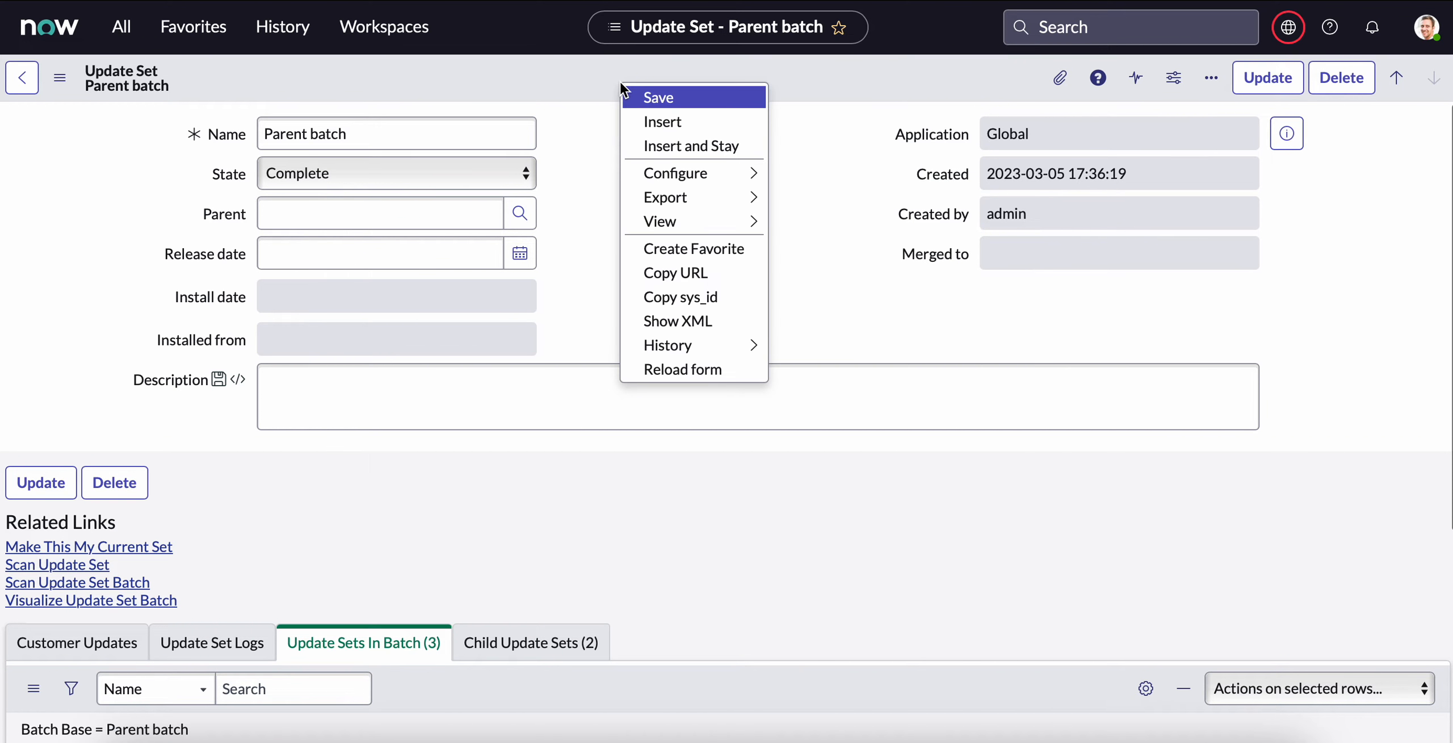
{"action": "left_click", "coordinate": [653, 98]}
{"action": "scroll", "coordinate": [582, 485], "scroll_direction": "down", "scroll_amount": 5}
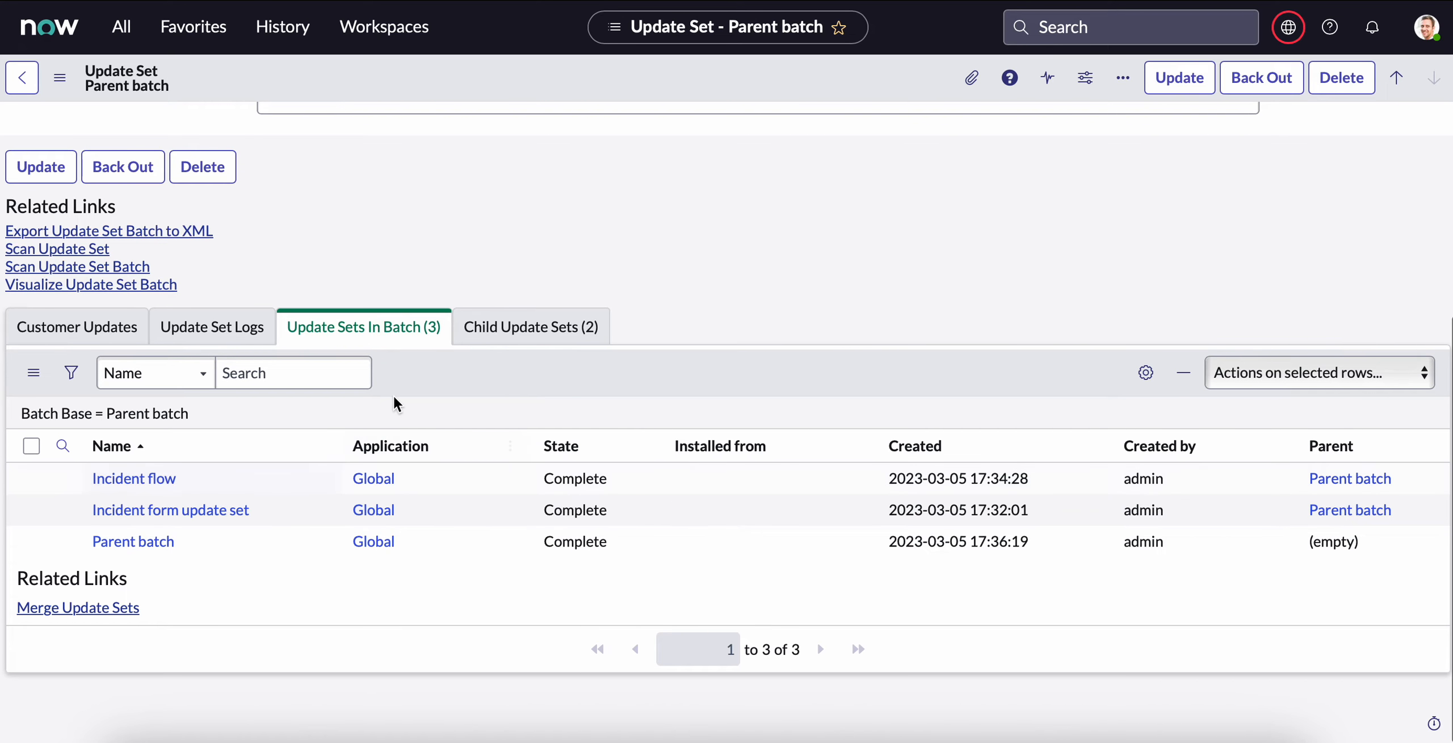
{"action": "scroll", "coordinate": [341, 402], "scroll_direction": "up", "scroll_amount": 6}
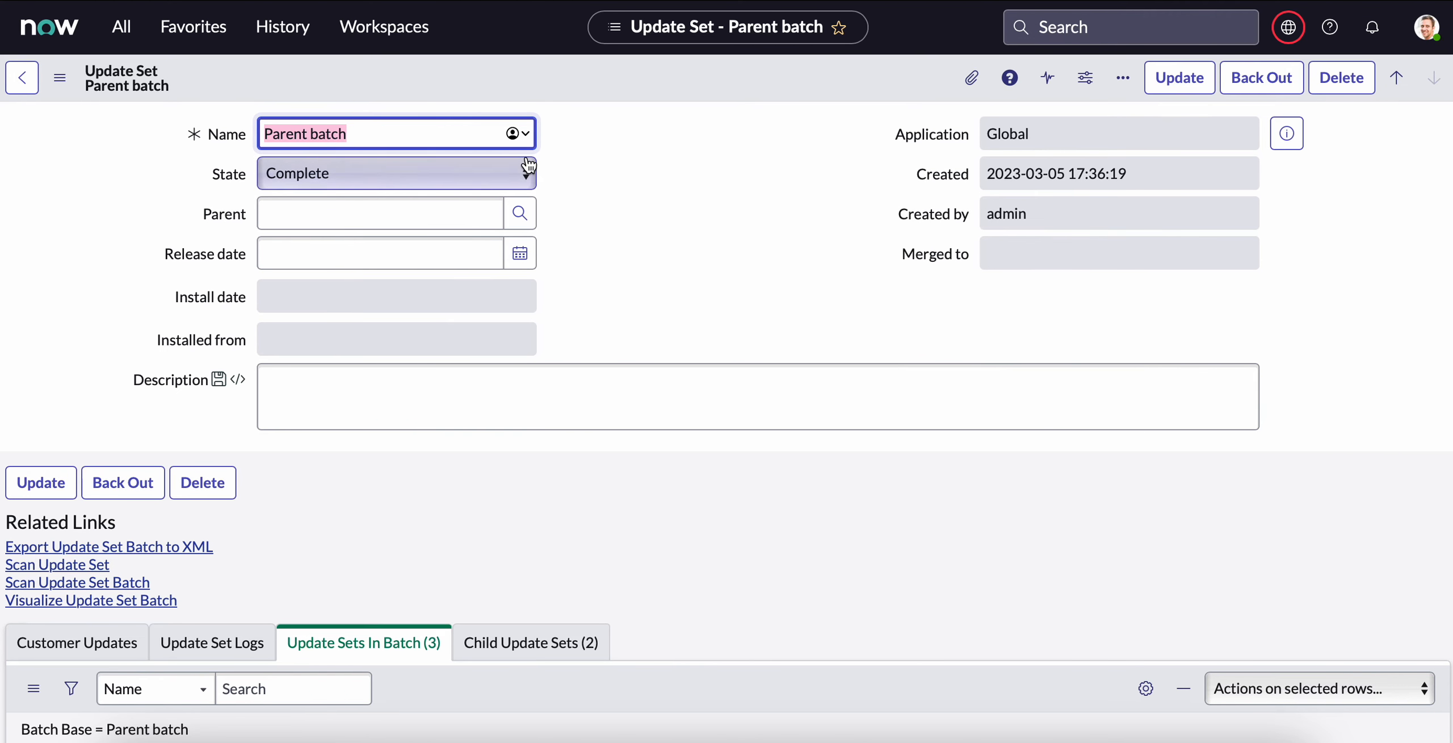
View the Update Sources list of remote instances, then return to the Parent batch record and look over its related links.
{"action": "left_click", "coordinate": [122, 28]}
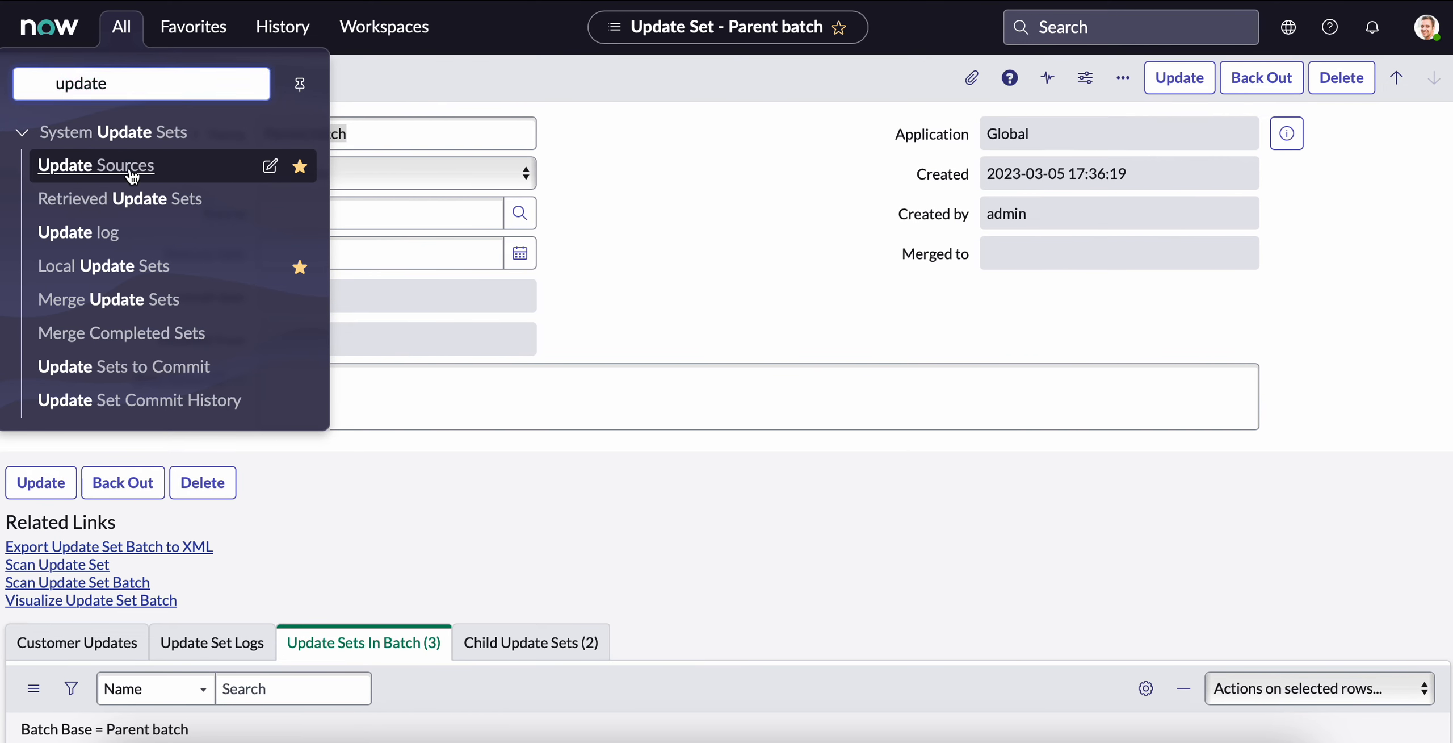
{"action": "left_click", "coordinate": [132, 171]}
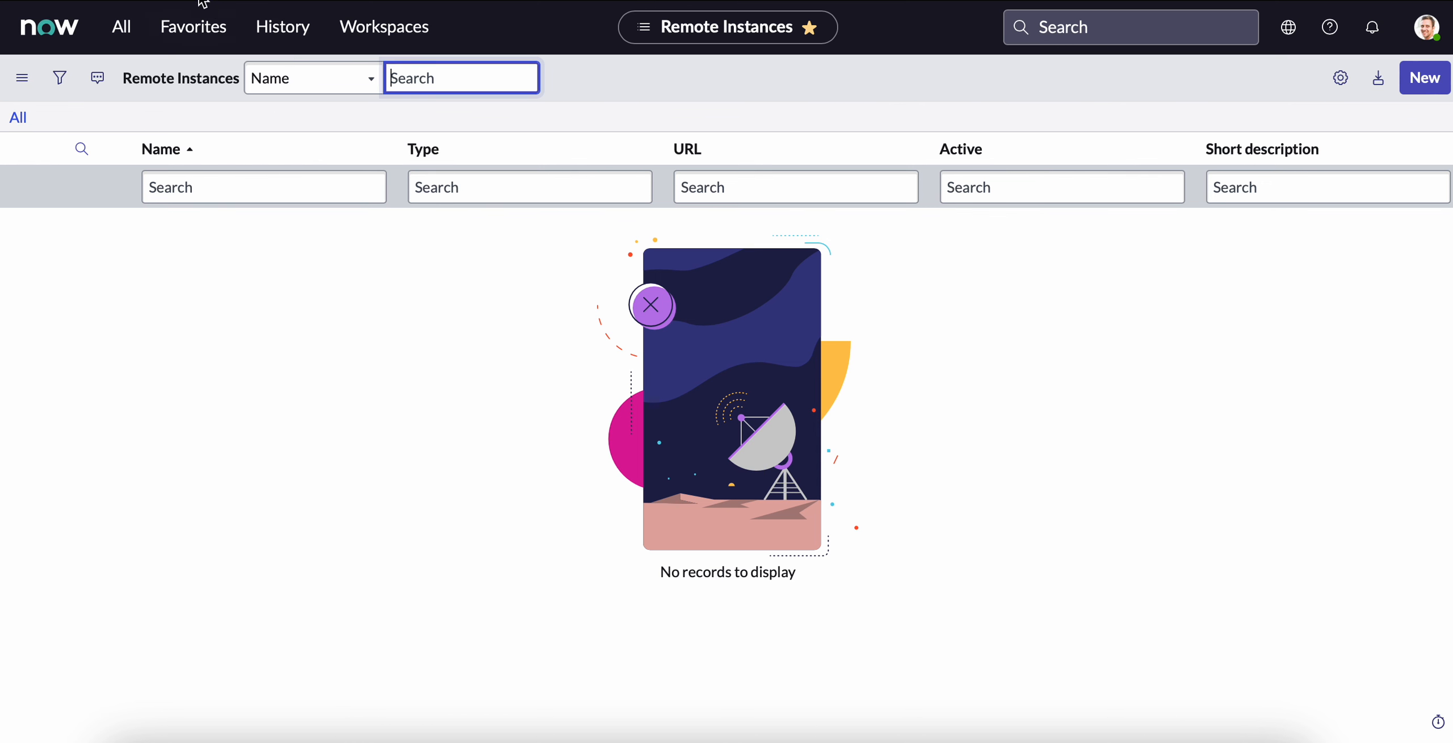
{"action": "key", "text": "alt+Left"}
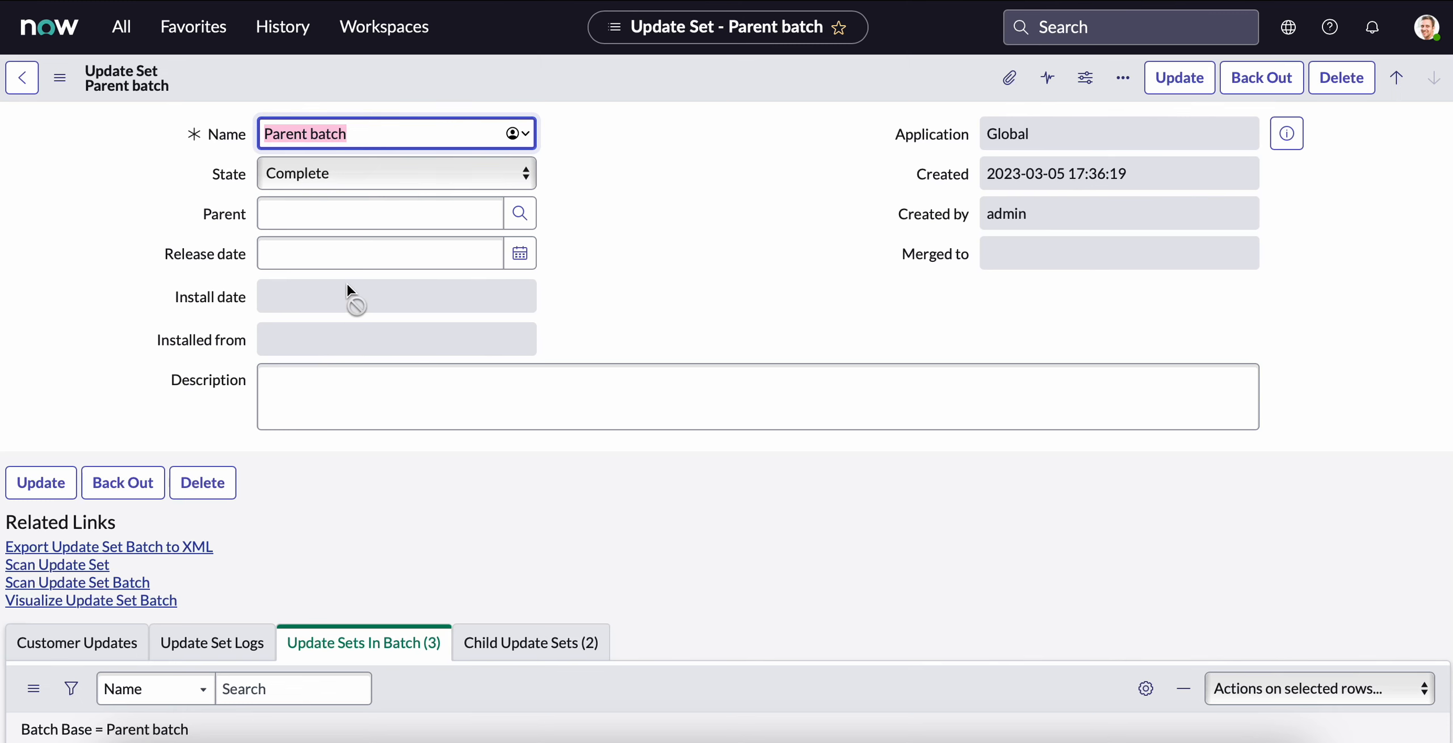
{"action": "scroll", "coordinate": [324, 422], "scroll_direction": "down", "scroll_amount": 3}
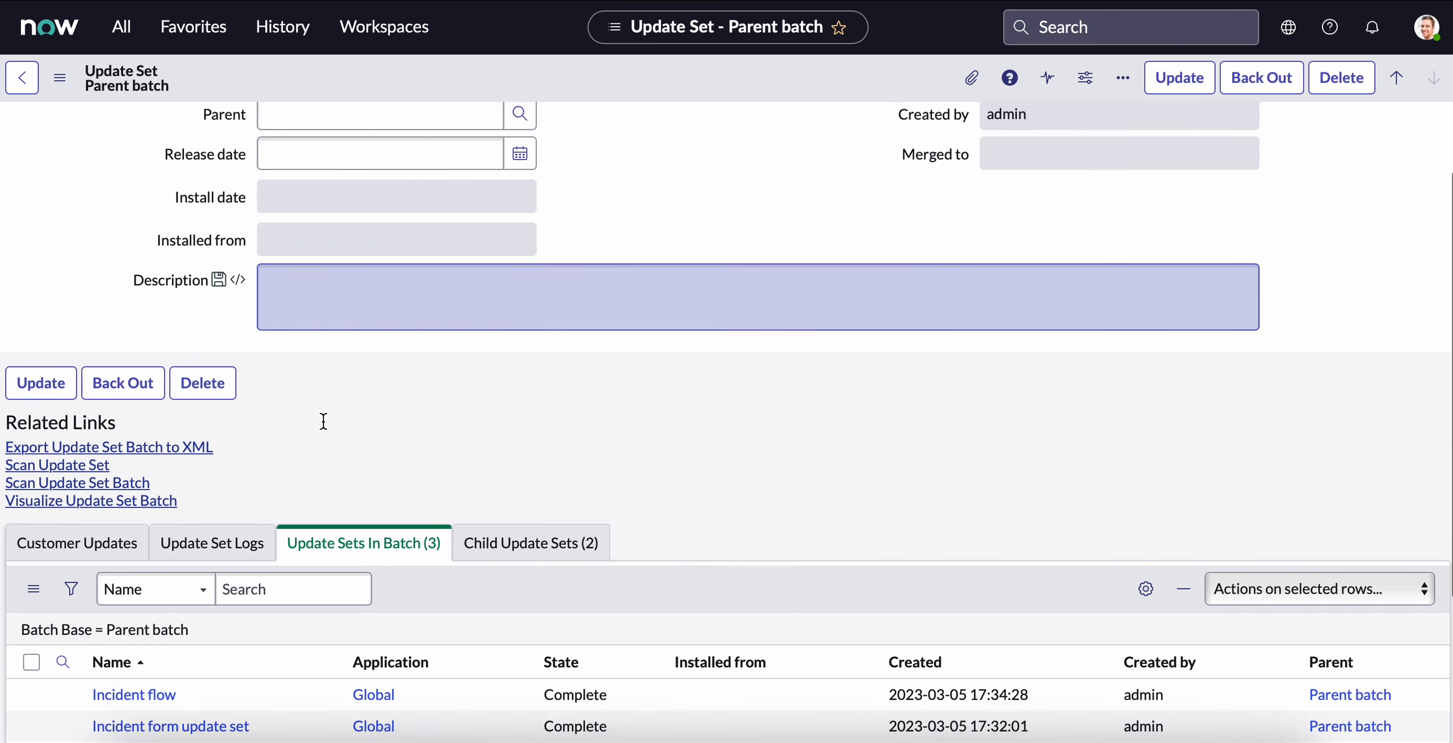
{"action": "scroll", "coordinate": [323, 423], "scroll_direction": "up", "scroll_amount": 3}
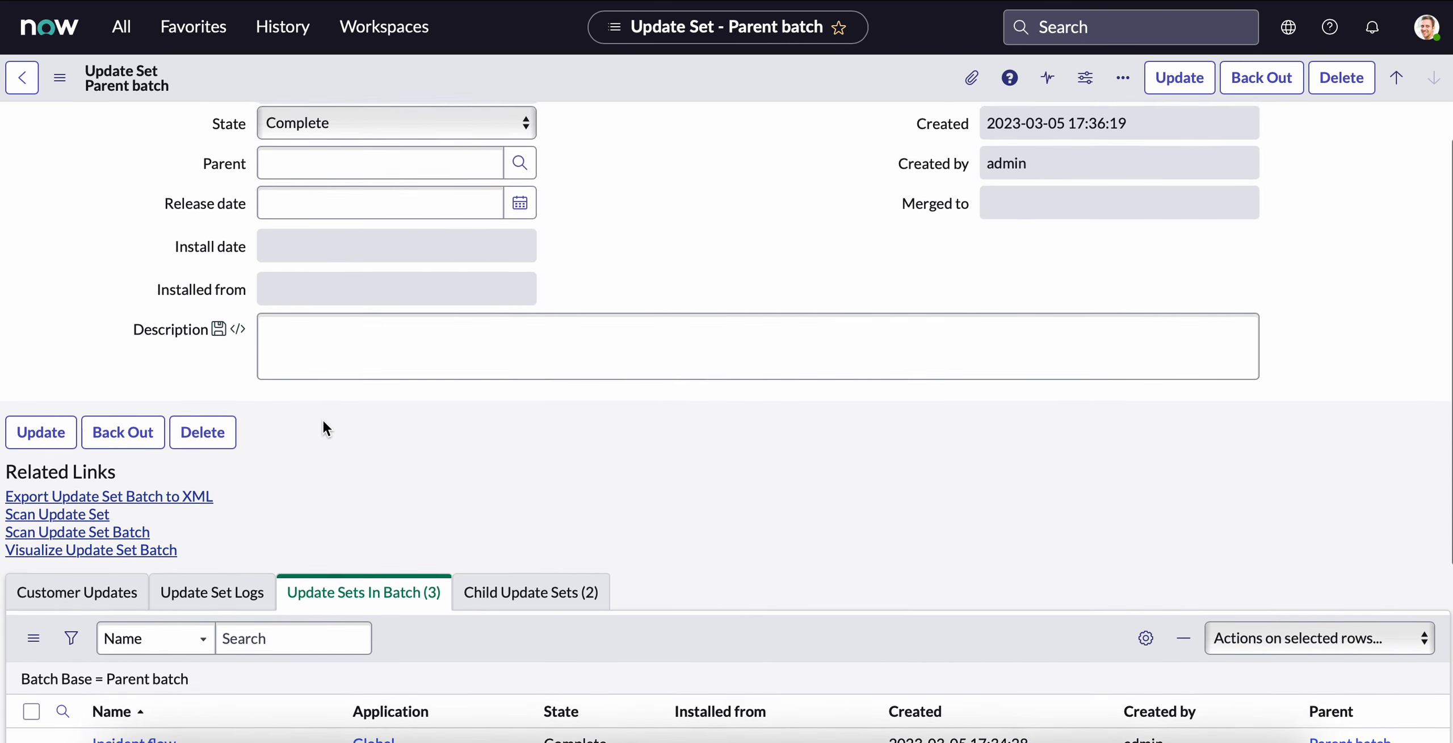